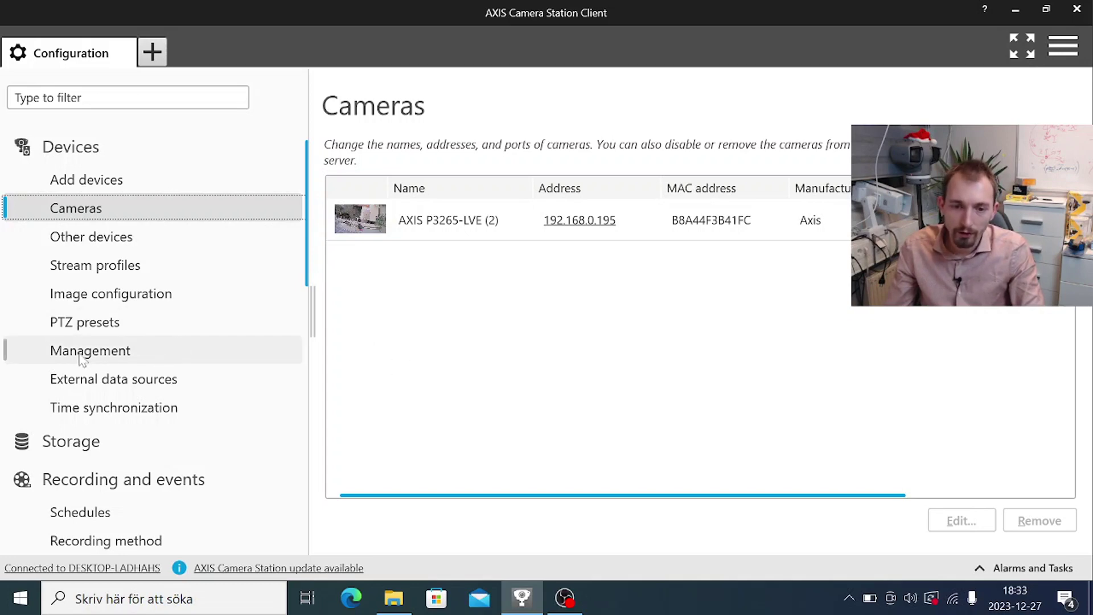
- Open Devices > Management to list the AXIS P3265-LVE (2) camera at 192.168.0.195
click(162, 357)
- Choose ei_detector_0_0_1_aarch64.eap as the application to install on AXIS P3265-LVE (2)
click(415, 269)
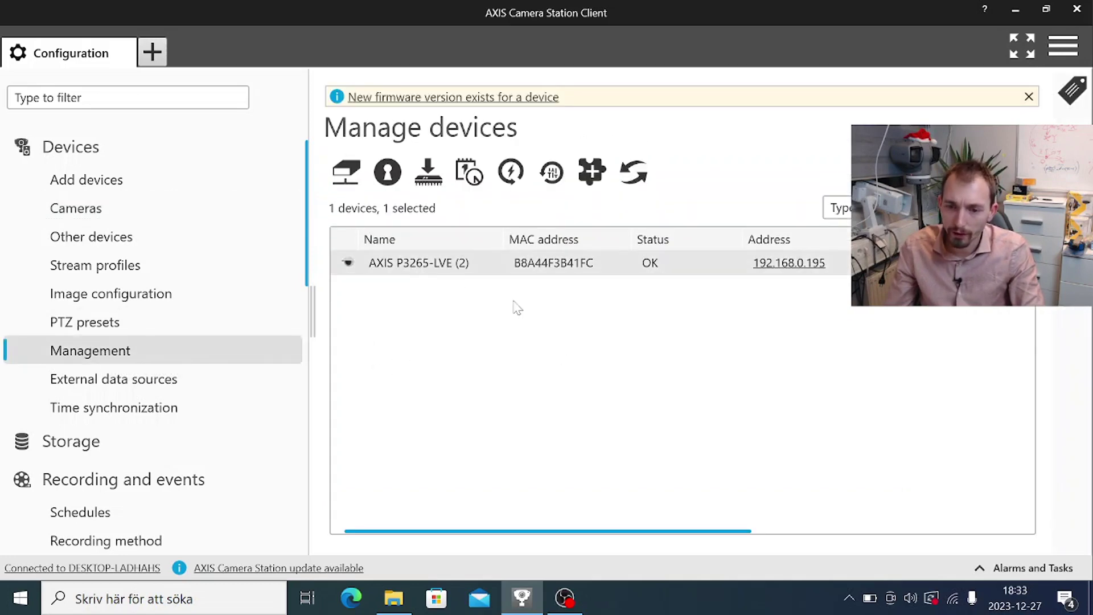
click(592, 172)
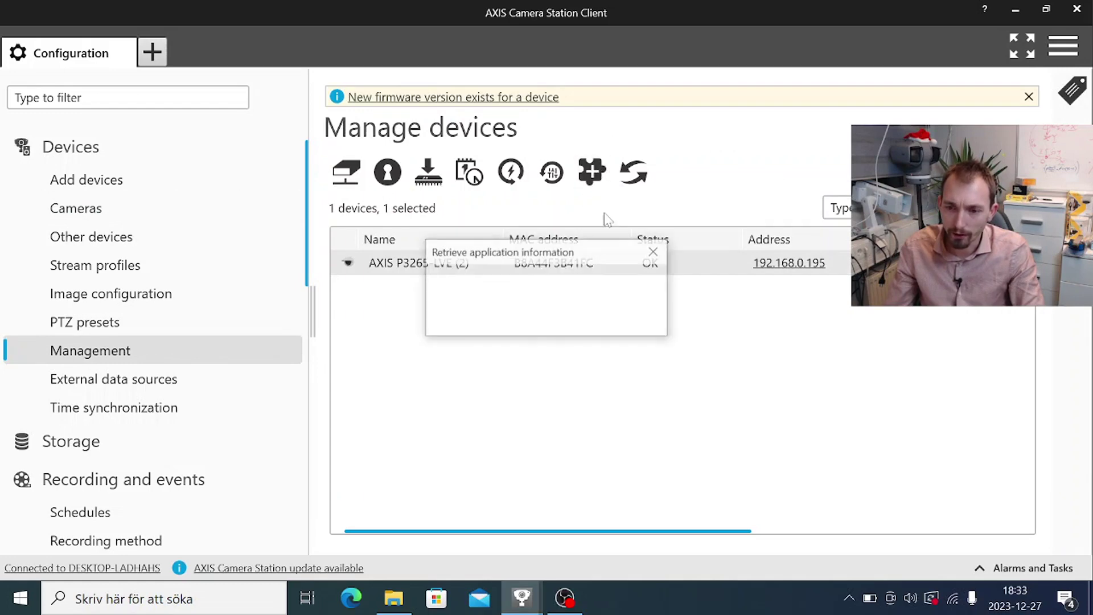
click(785, 299)
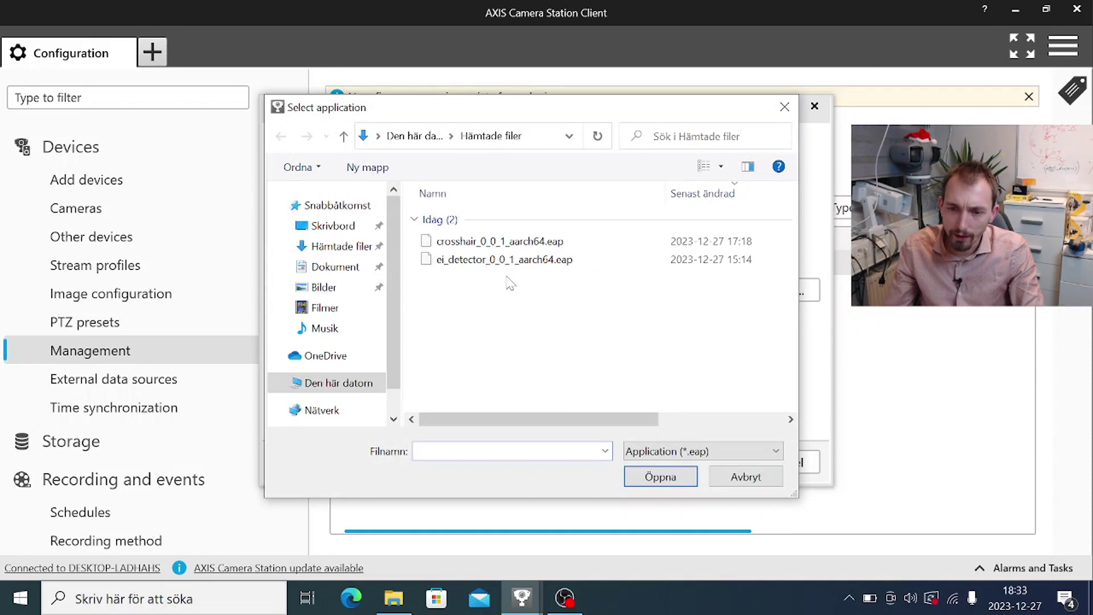
click(464, 261)
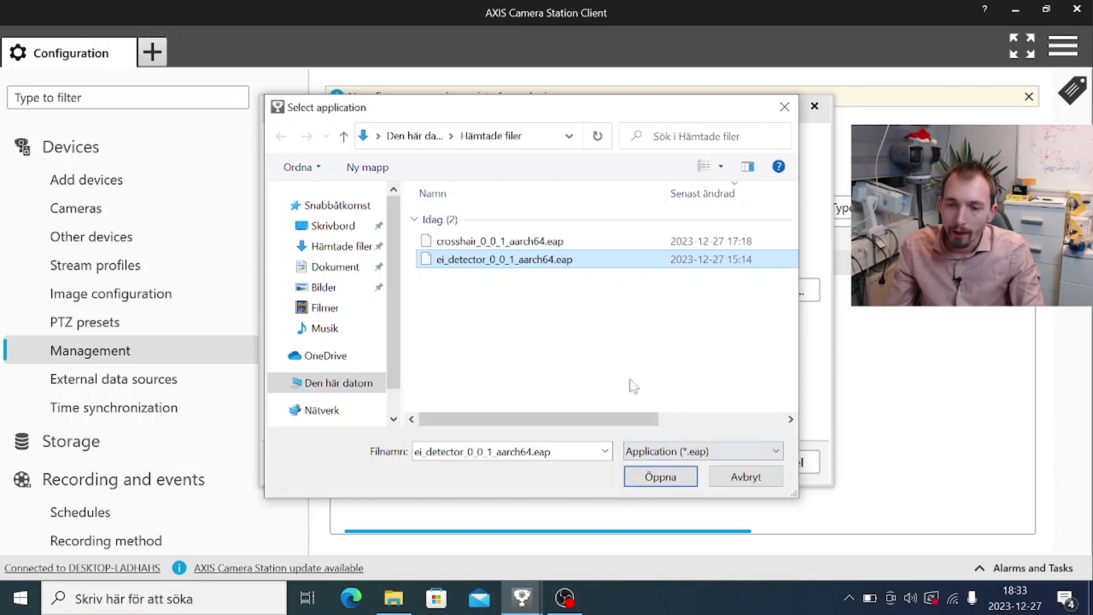
click(667, 478)
click(710, 462)
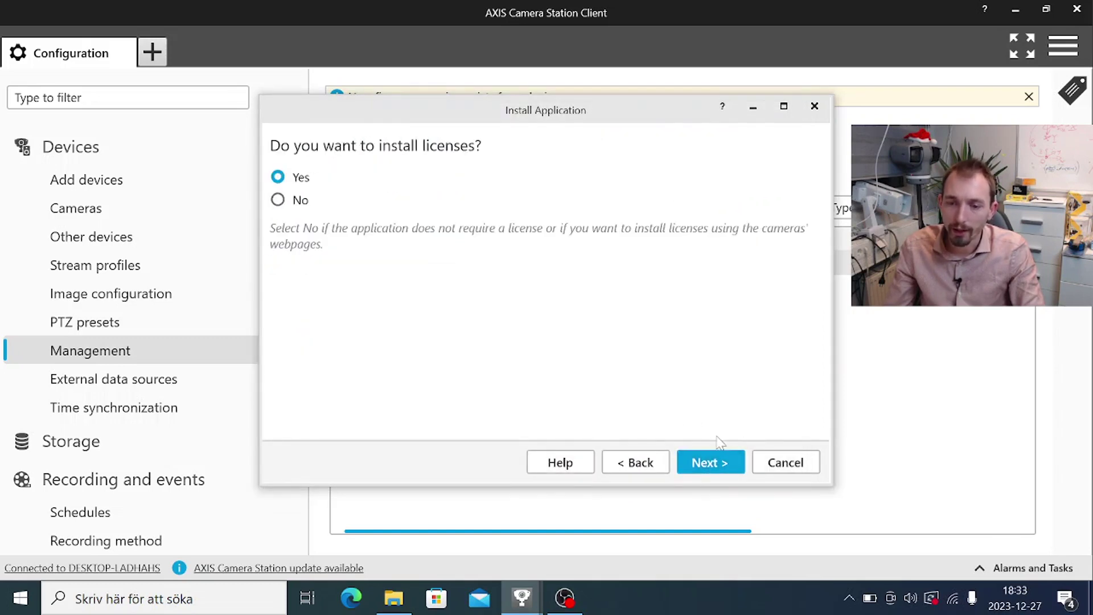
- Install the ei_detector application on the camera without any licenses
click(302, 203)
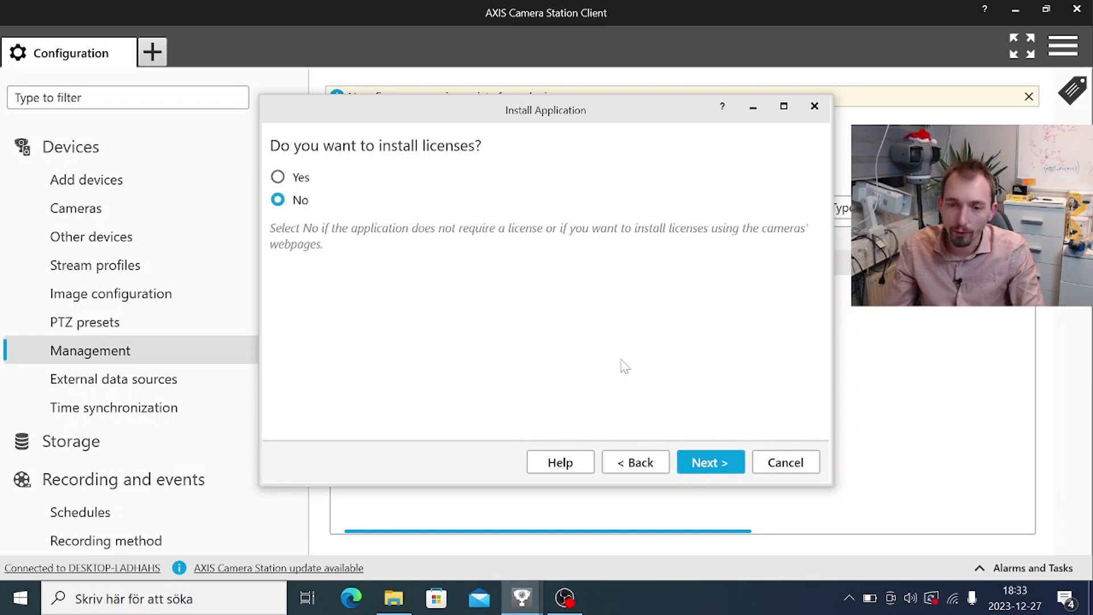
click(711, 463)
click(711, 463)
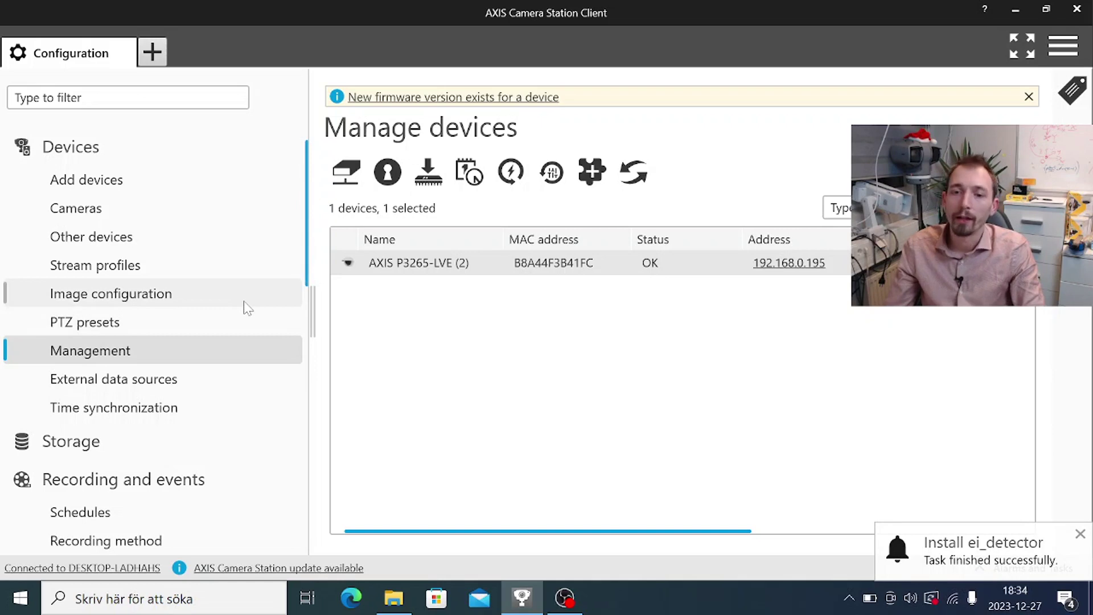
- Go to Recording and events > Action rules and start a new rule
scroll(250, 292, down, 2)
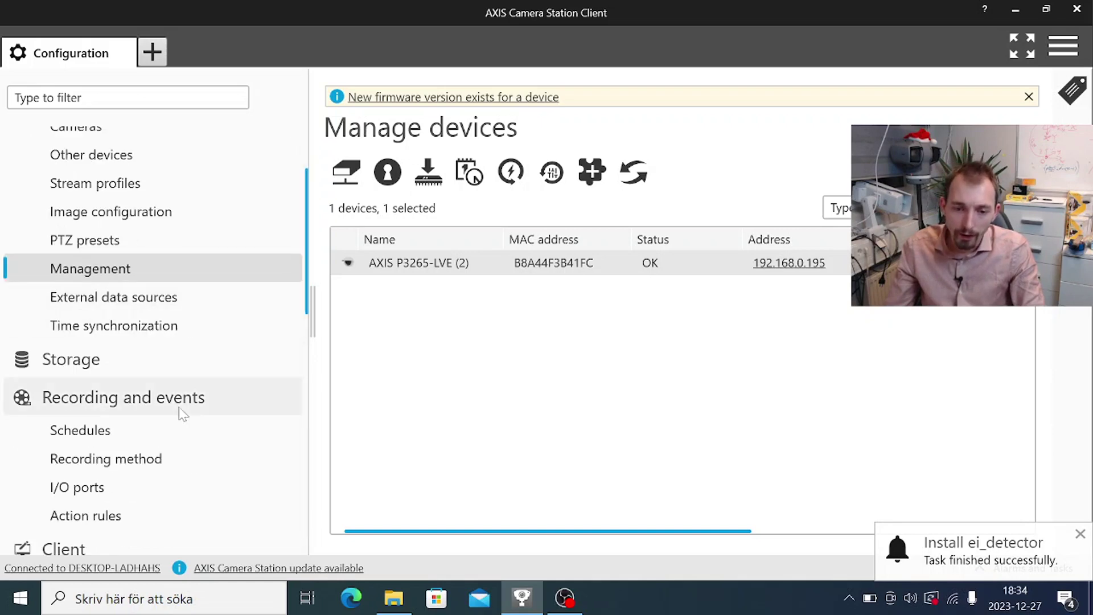
scroll(159, 421, down, 2)
click(157, 438)
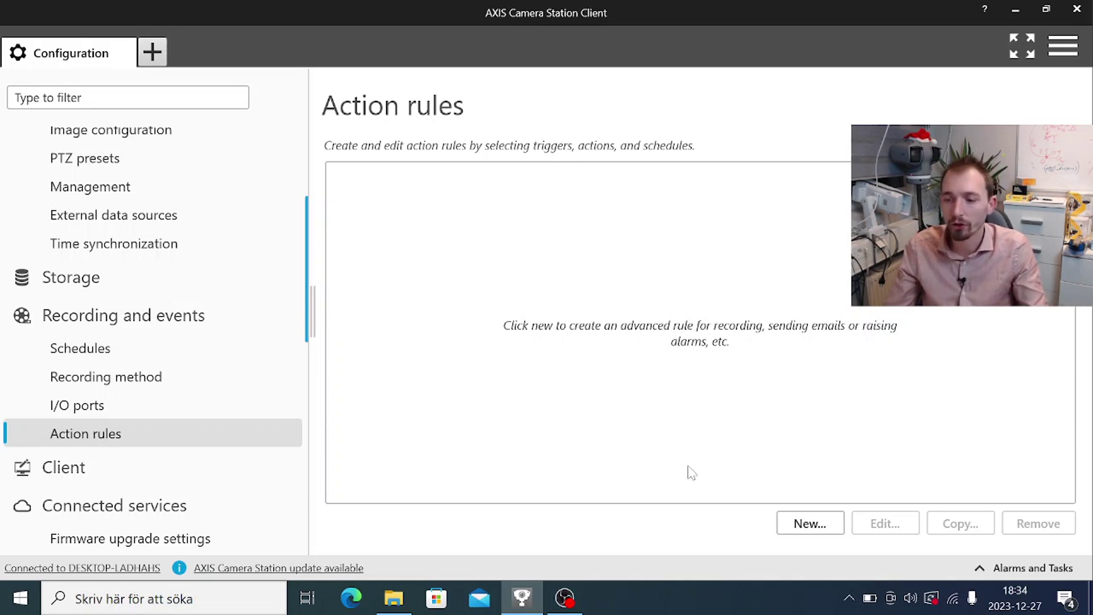
click(825, 521)
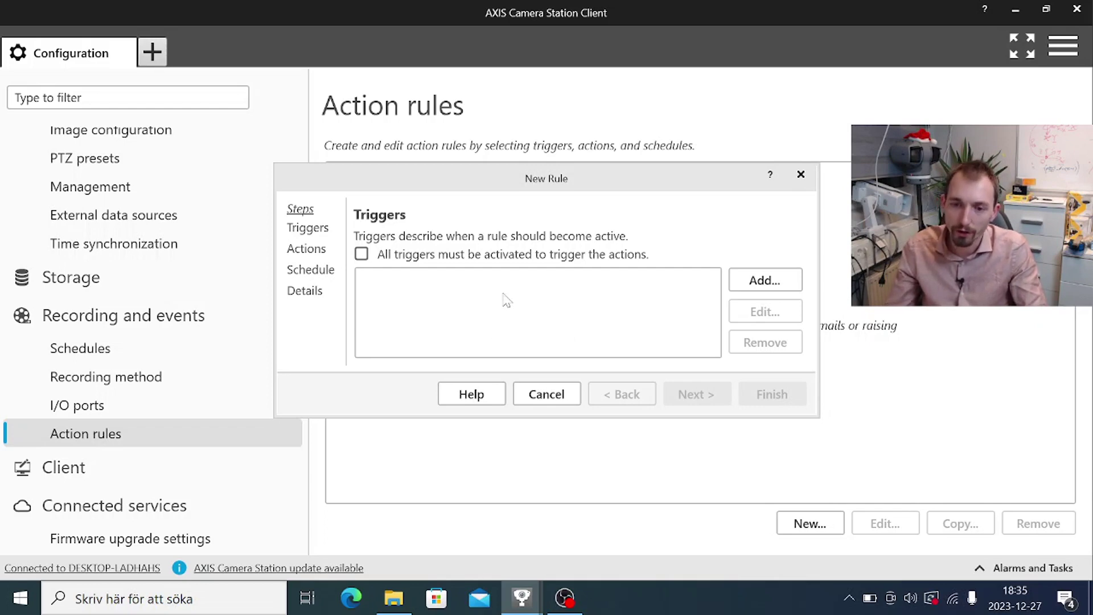
- Add a Device Event trigger using AXIS P3265-LVE (2)'s 'ei_detector: Object detected' event
click(764, 282)
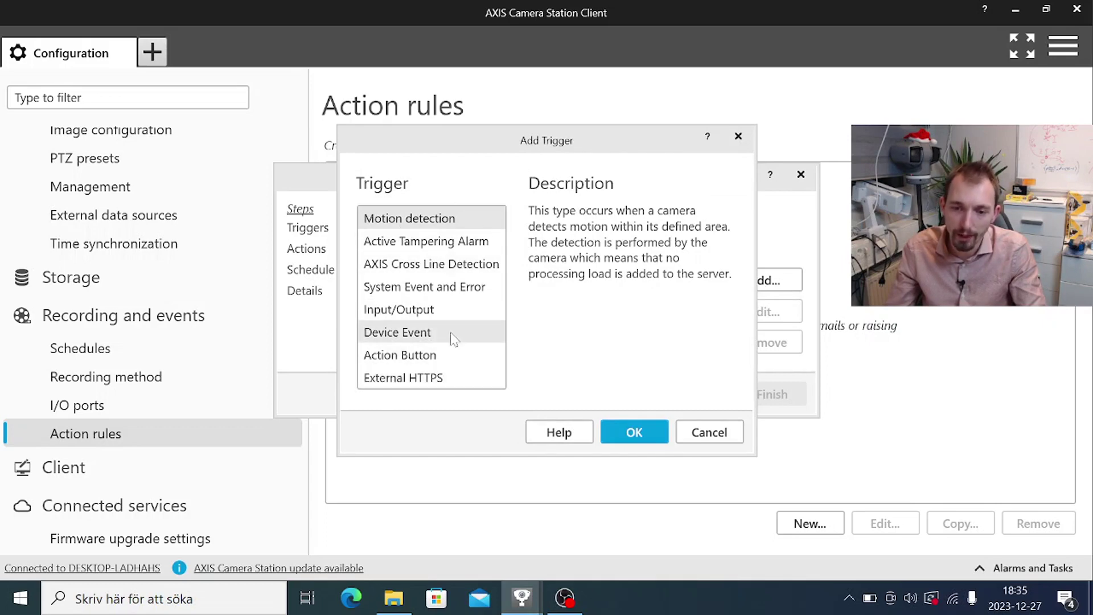
click(402, 342)
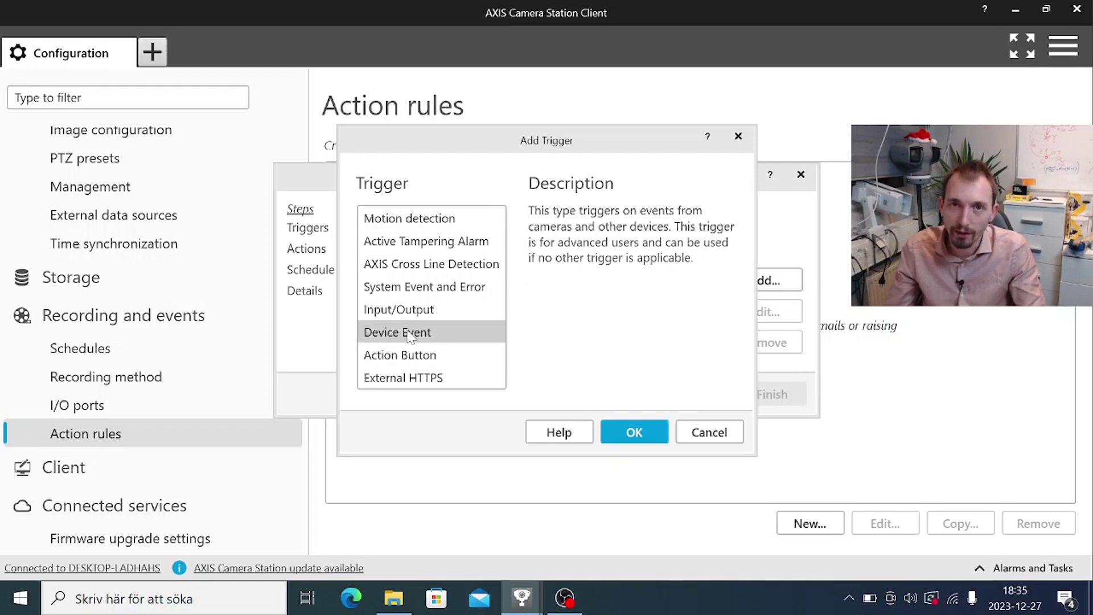
click(643, 433)
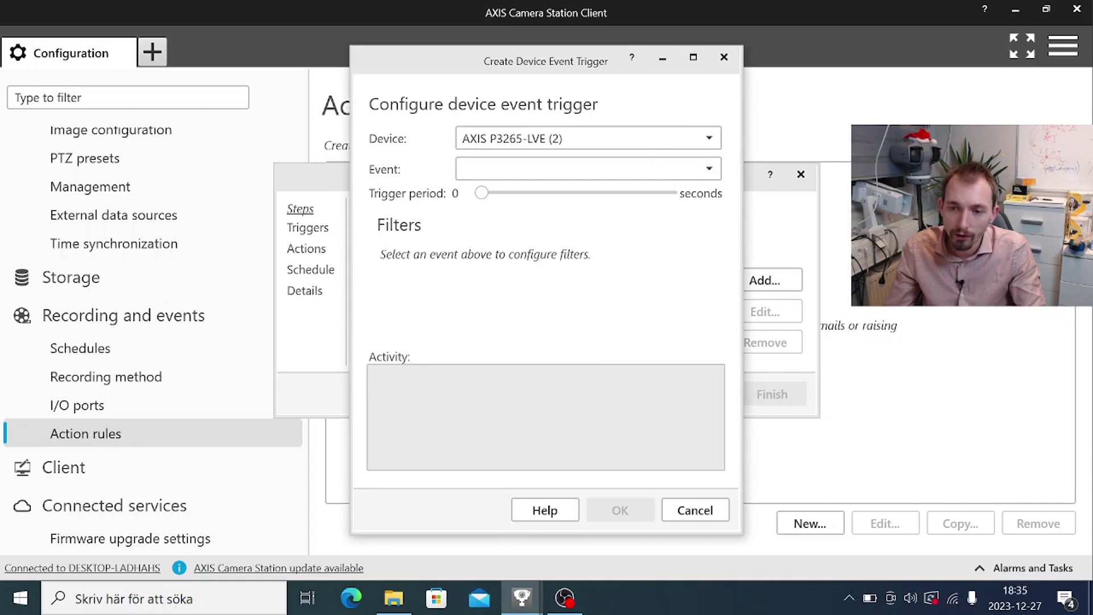
click(710, 169)
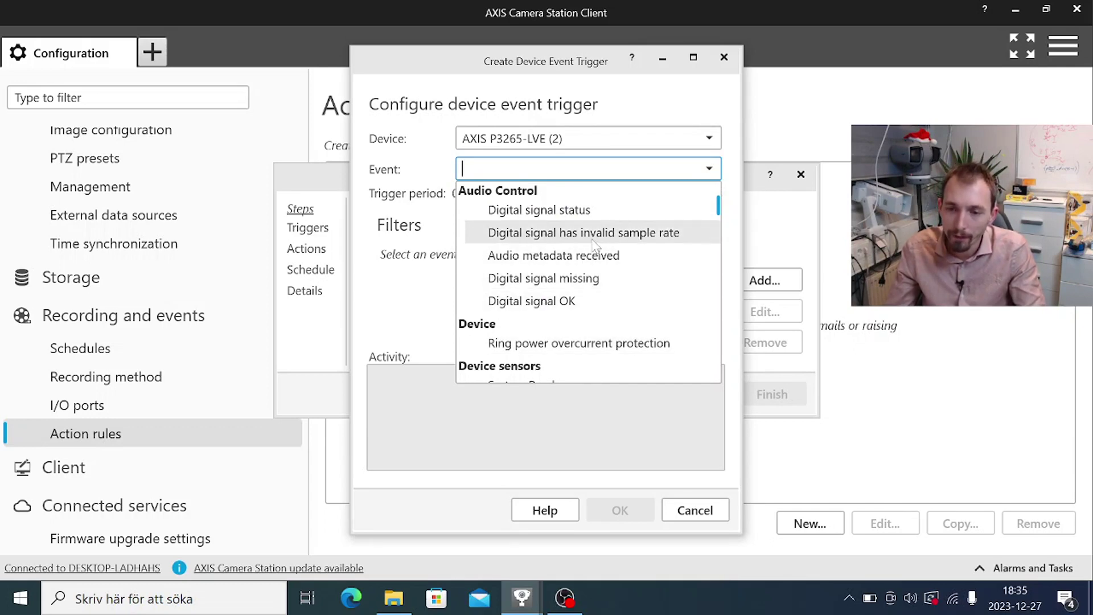
scroll(595, 247, down, 1)
scroll(595, 247, down, 2)
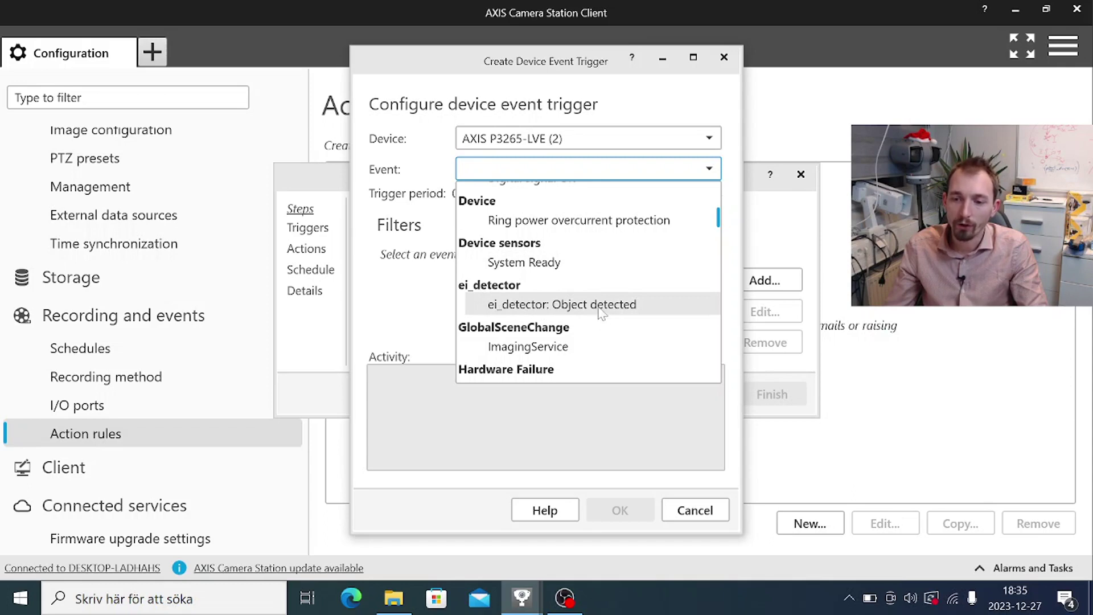
click(630, 305)
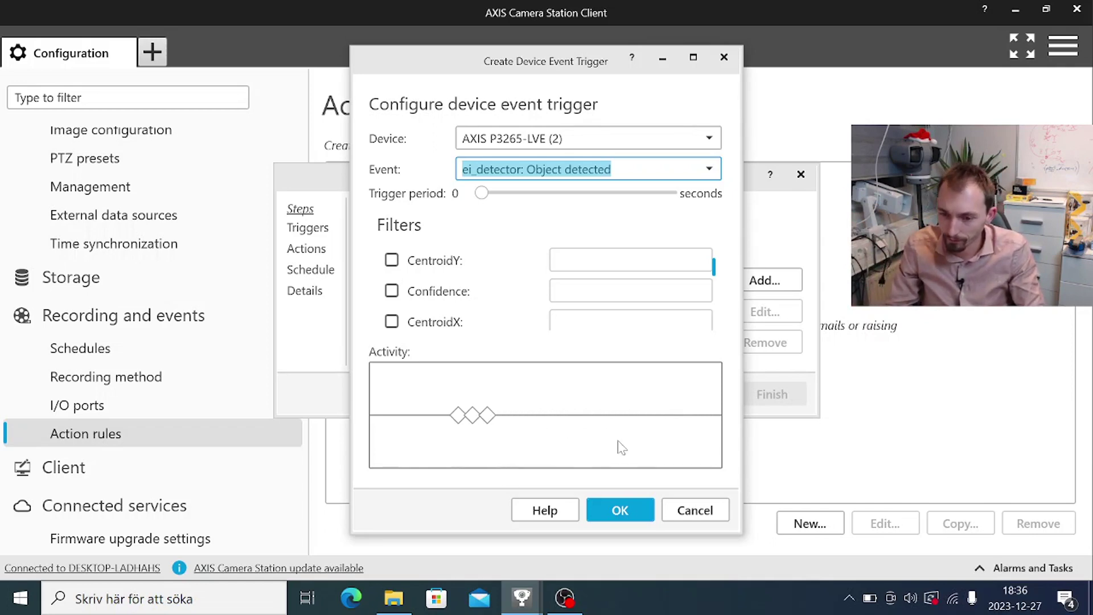
- Confirm the trigger and add a Raise Alarm action titled 'Object Detected'
click(638, 509)
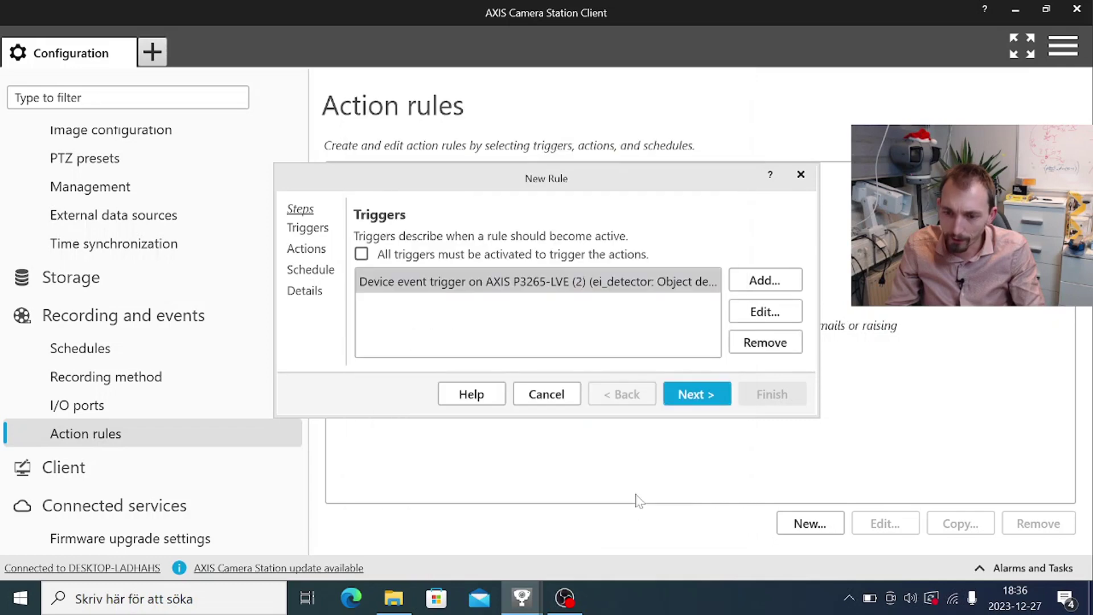
click(702, 395)
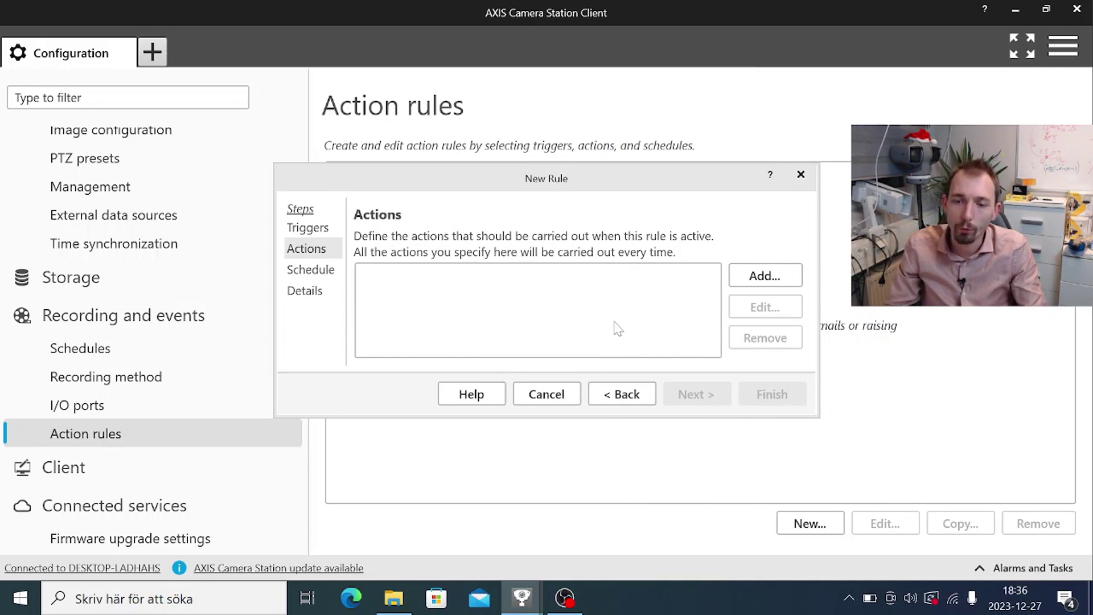
click(763, 275)
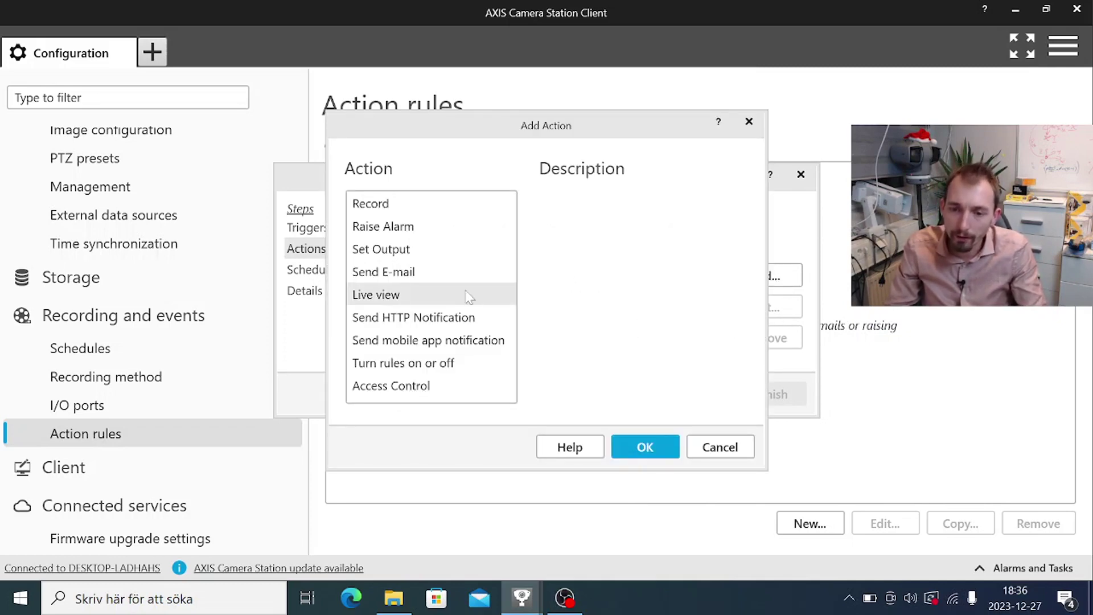
click(431, 227)
click(646, 447)
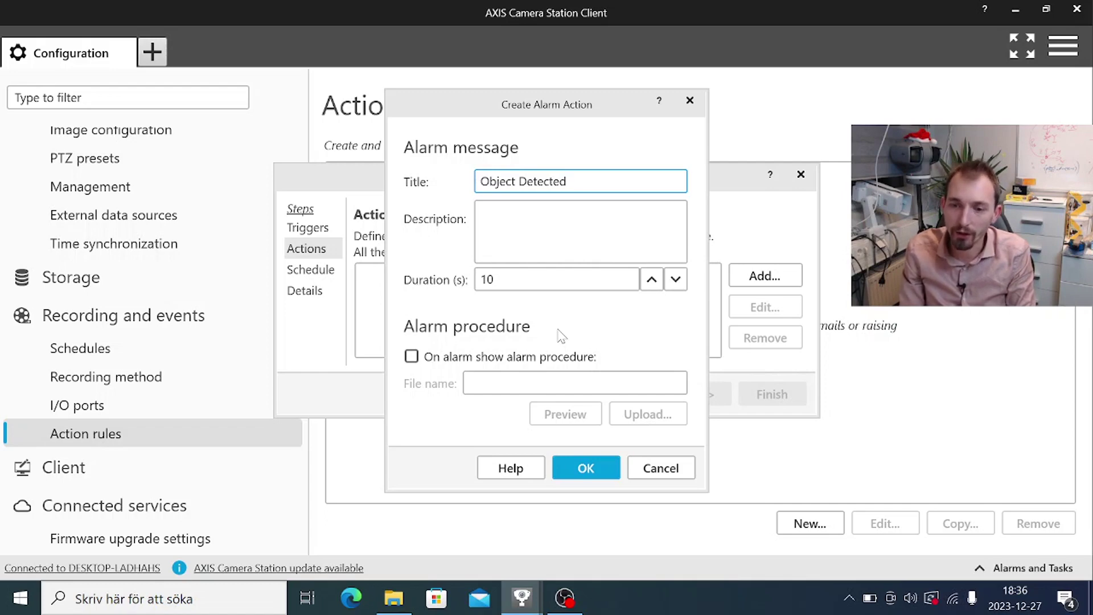
- Describe the alarm as 'A postit note was detected', set a 5-second duration, and save it
key(Tab)
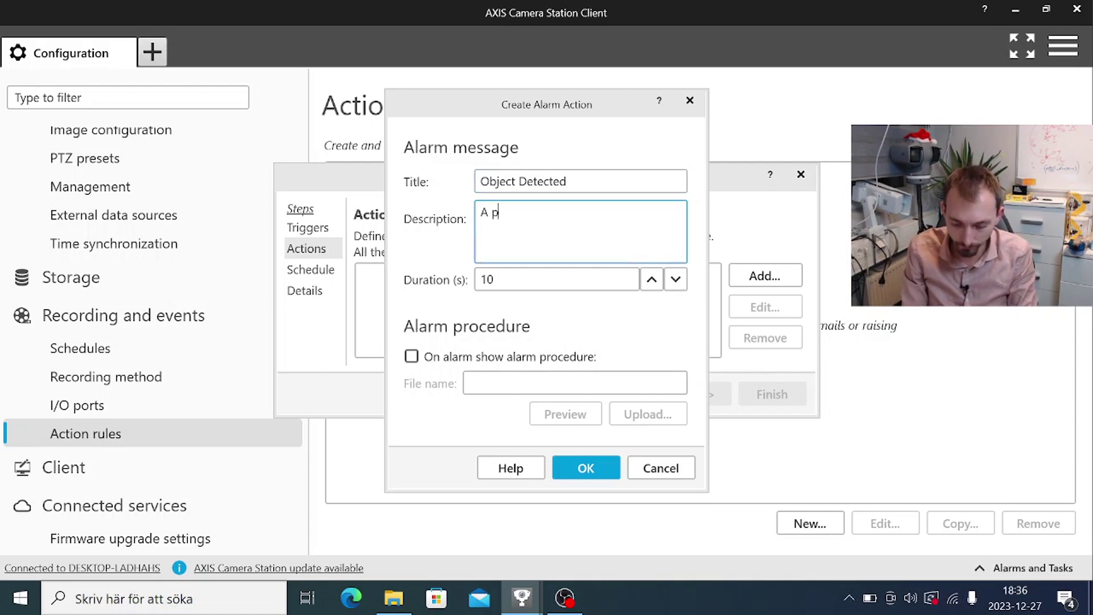
text(A postit note was detecte)
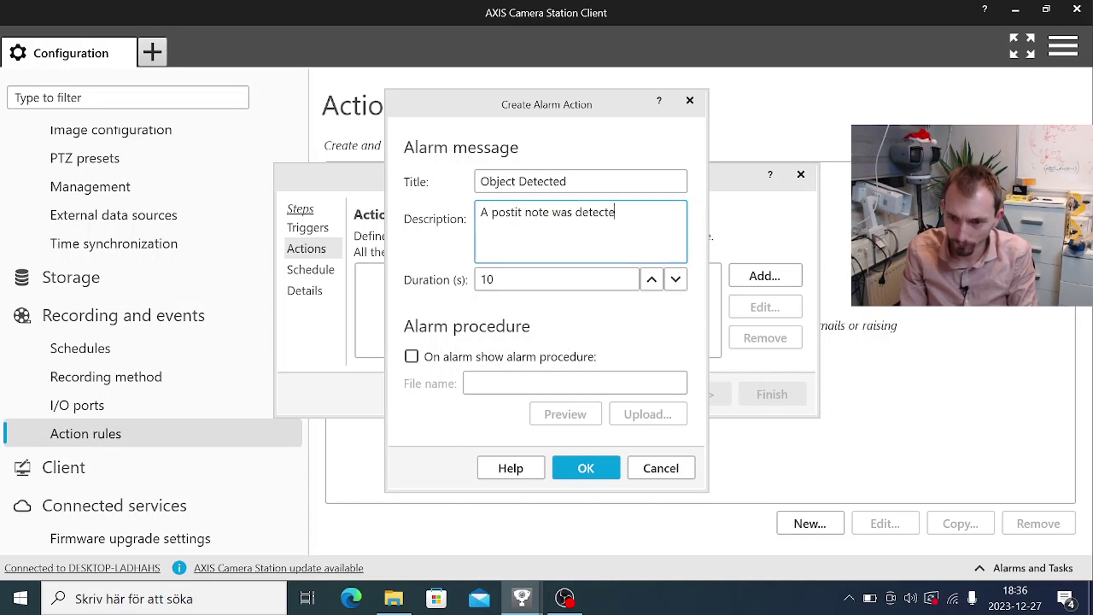
click(675, 280)
click(676, 279)
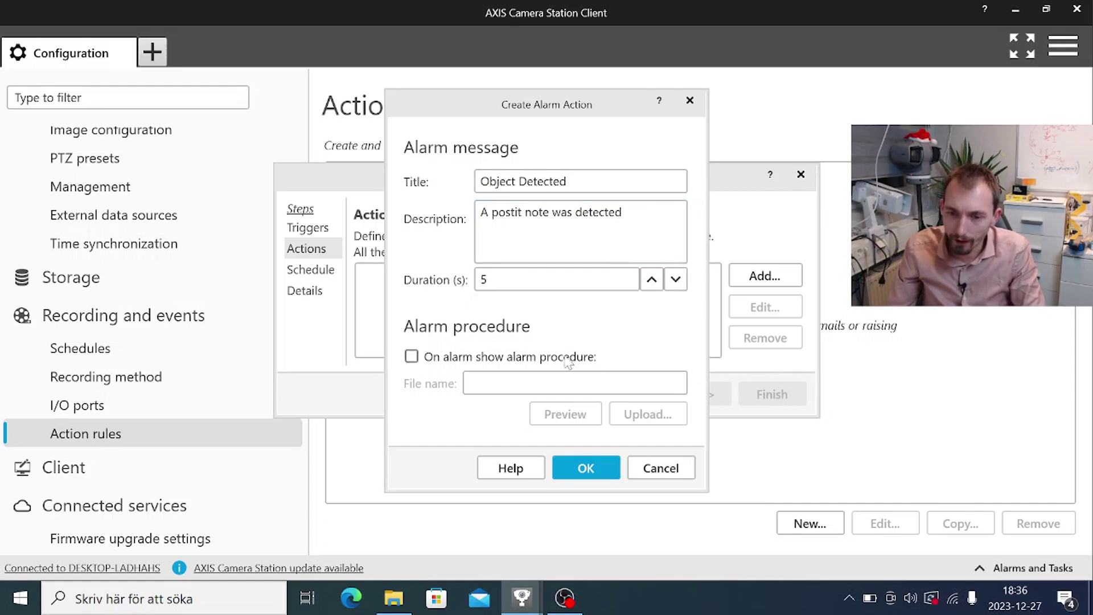
click(595, 472)
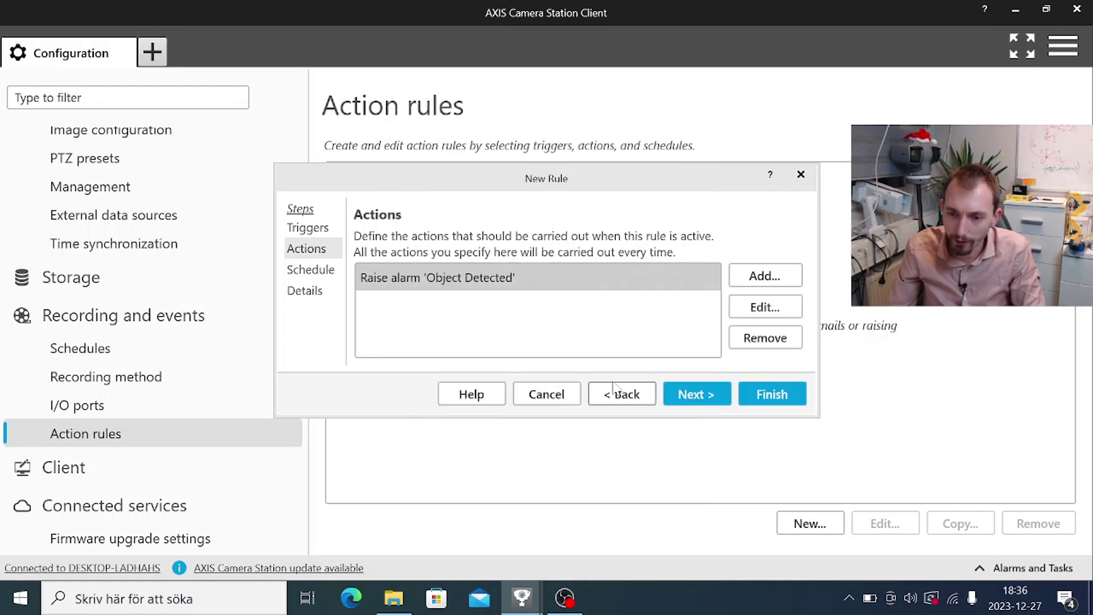
- Skip past the schedule, name the rule 'Object d etection Rule', and create it
click(704, 401)
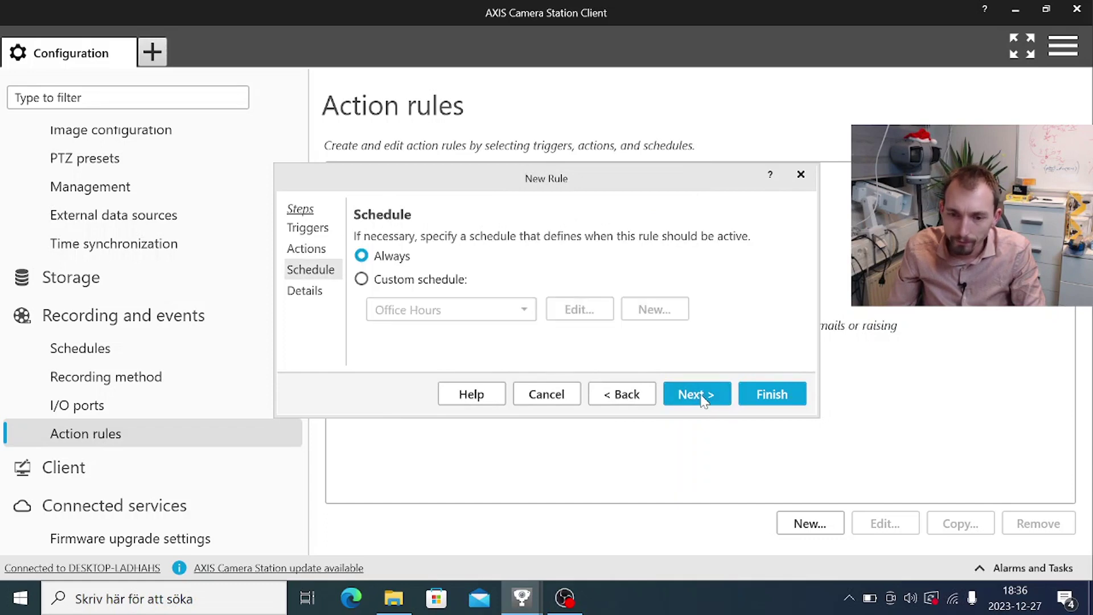
click(703, 400)
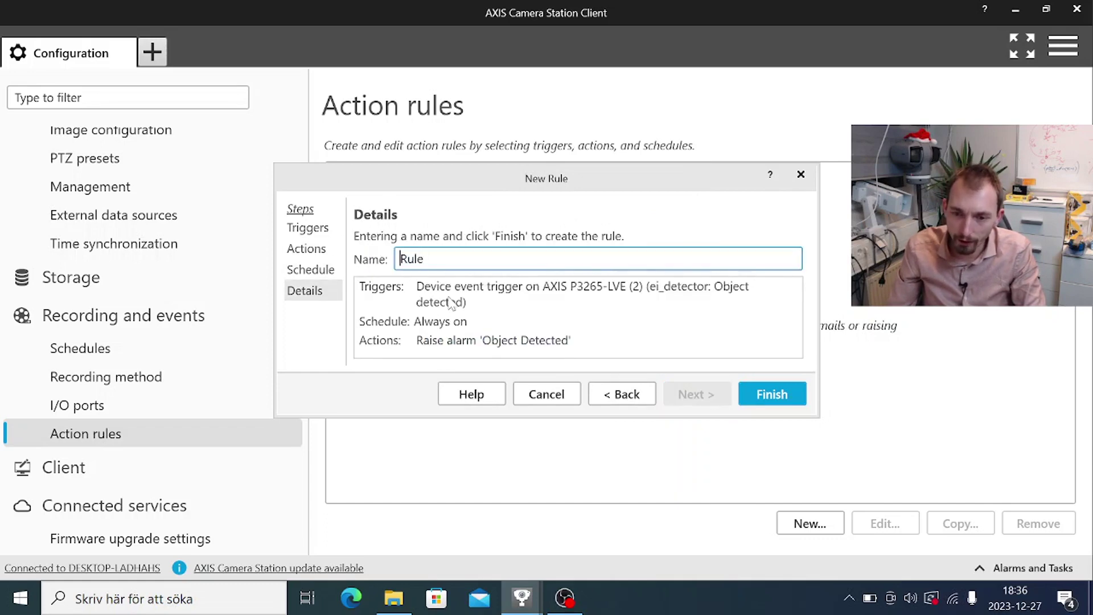
text(Object d etectio)
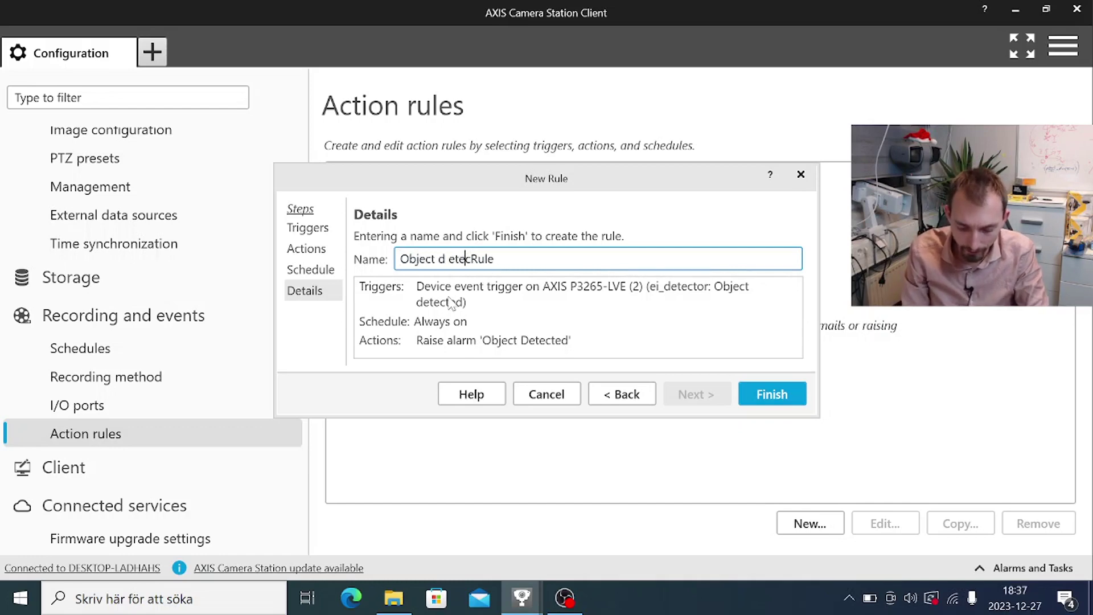
text(n)
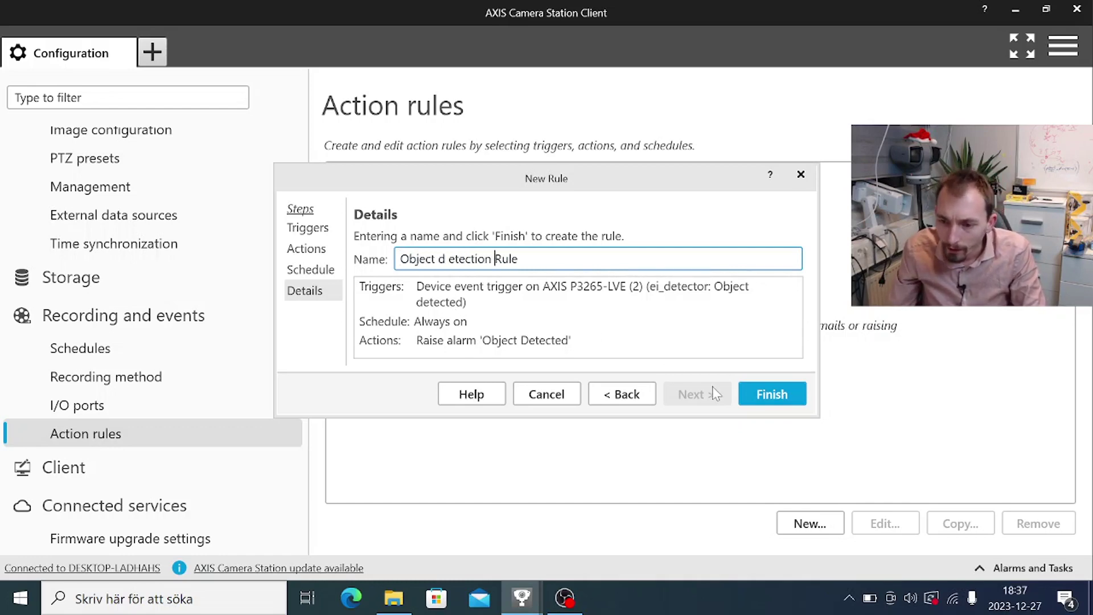
click(769, 397)
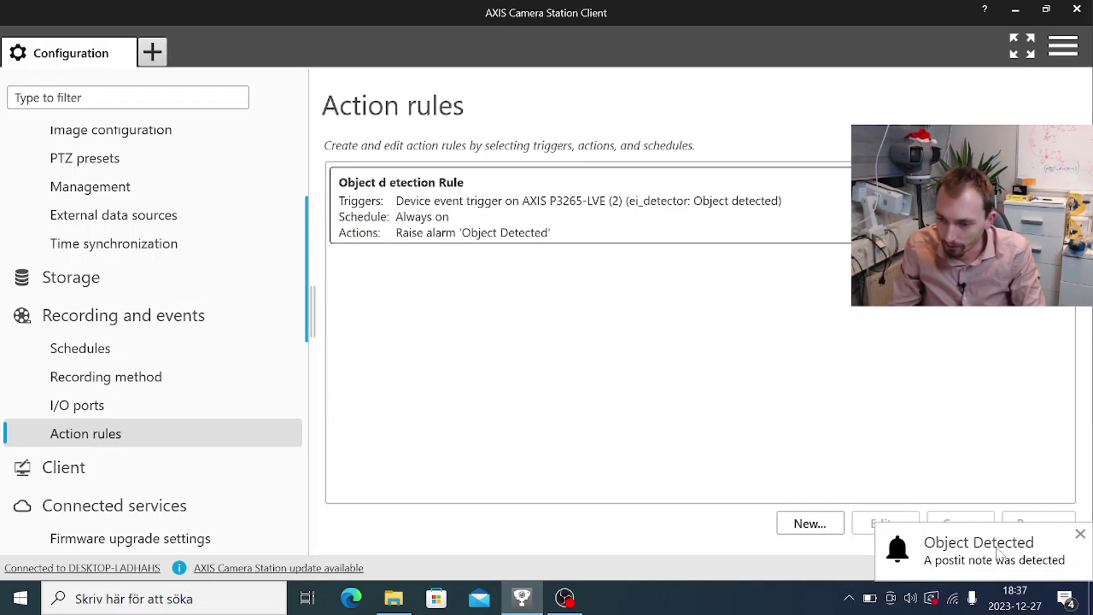
- Dismiss the notification, review the raised Object Detected alarms, then select the rule
click(1079, 535)
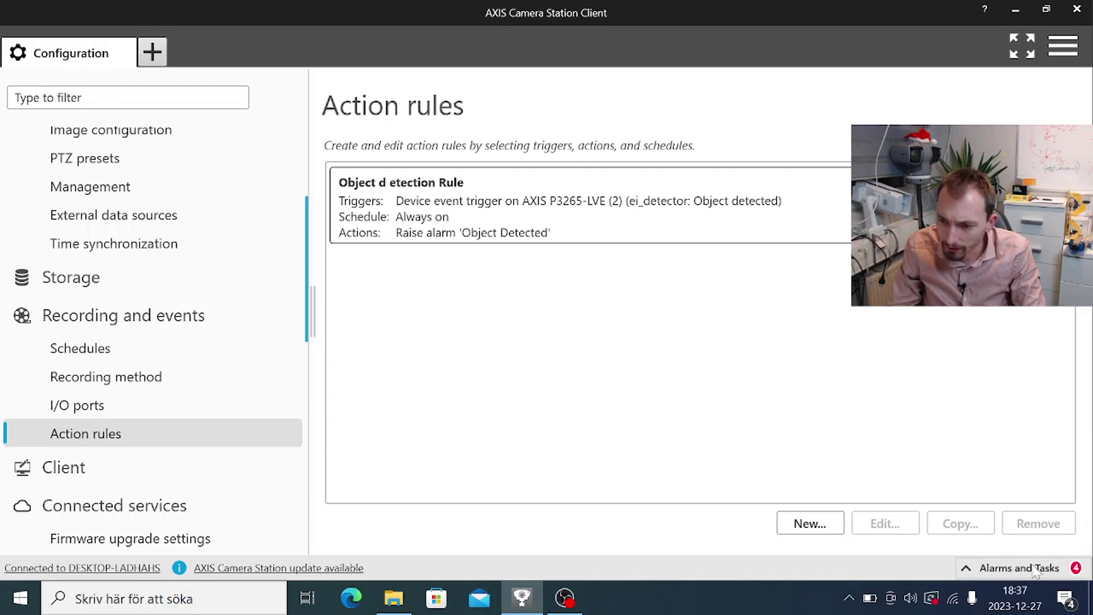
click(1010, 568)
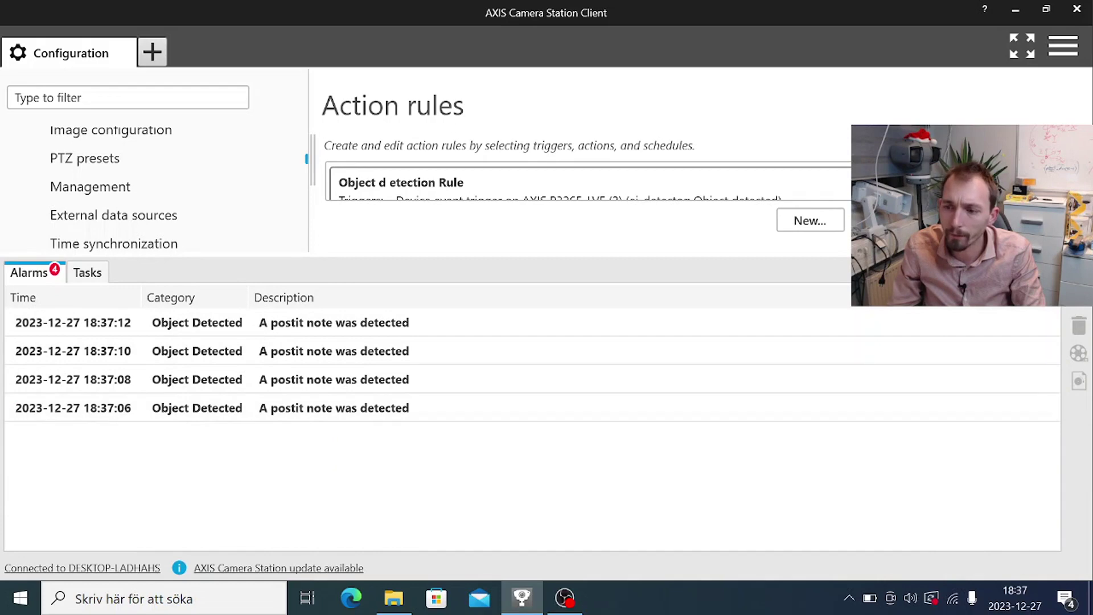
key(Escape)
click(626, 222)
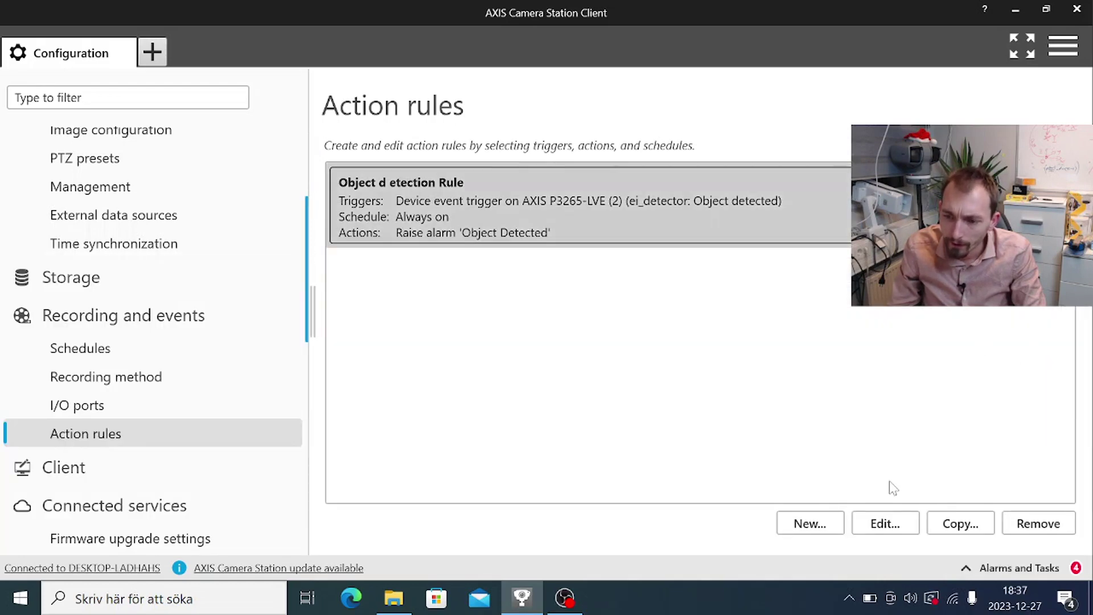
- Open the rule for editing and advance to its Actions step
click(888, 523)
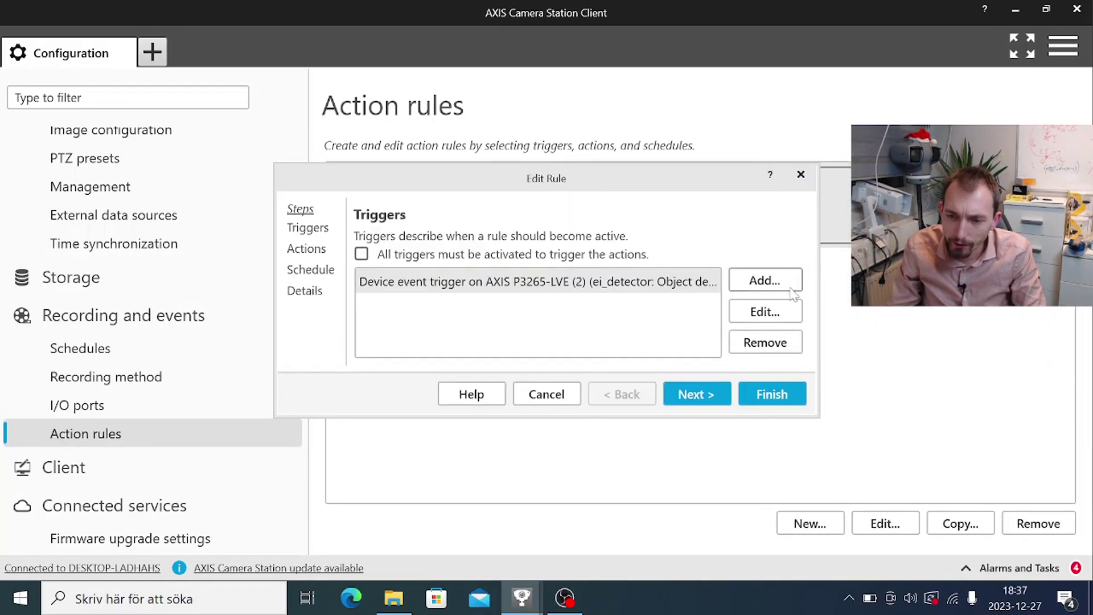
click(789, 284)
click(739, 136)
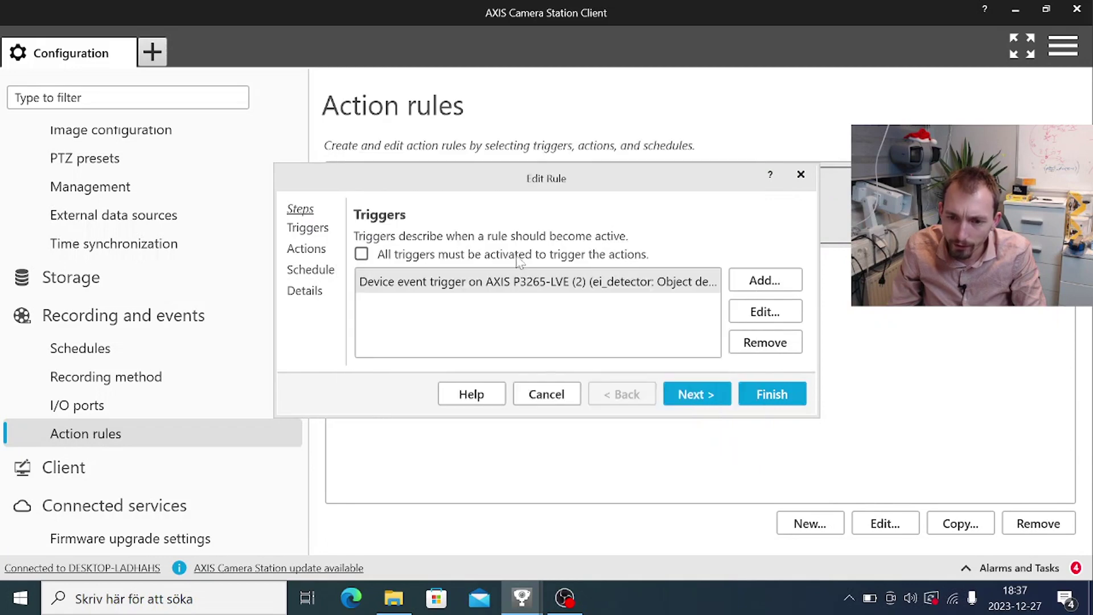
click(681, 391)
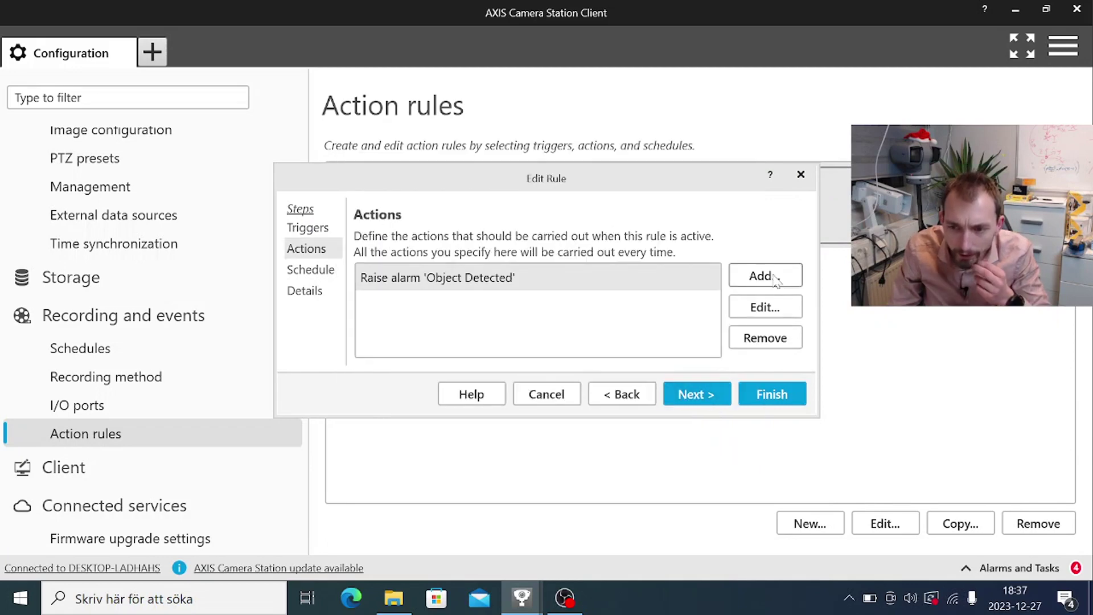
- Add a Live view action showing camera AXIS P3265-LVE (2) and save the rule
click(764, 280)
click(447, 294)
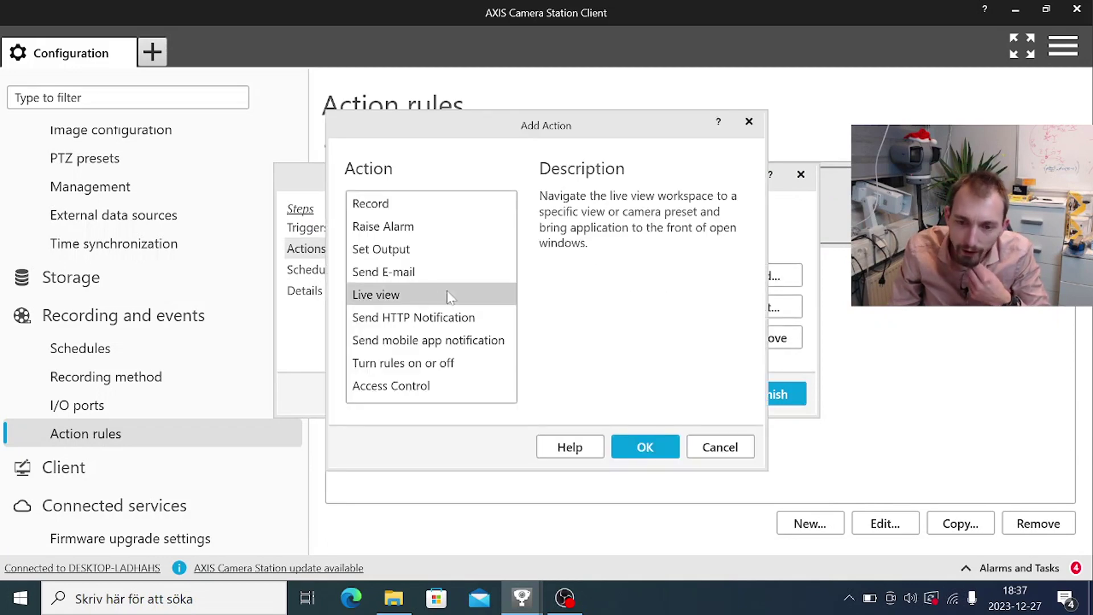
click(645, 447)
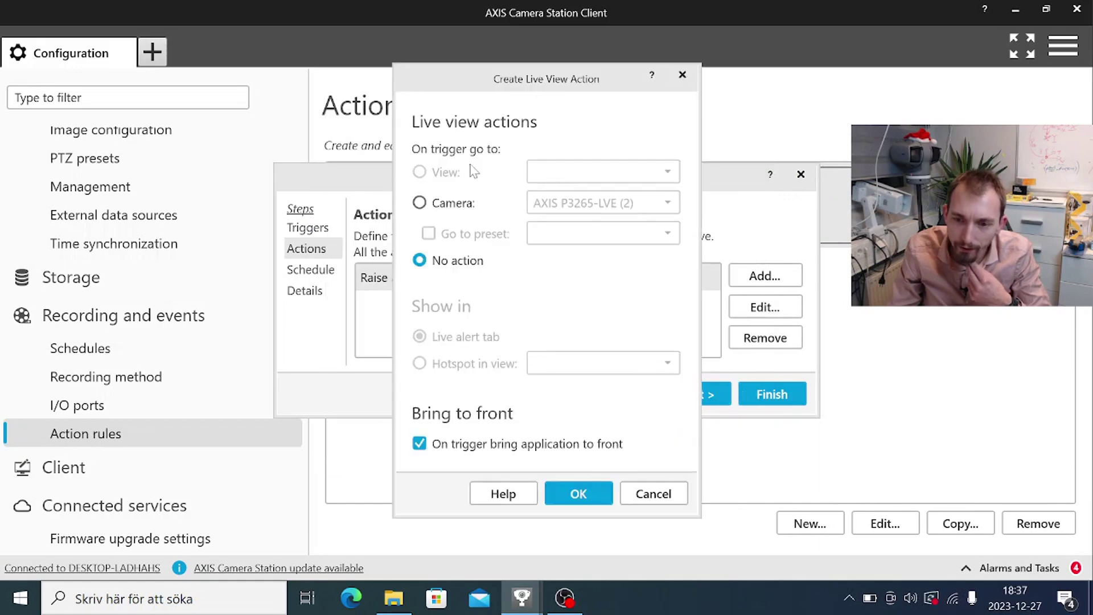
click(439, 205)
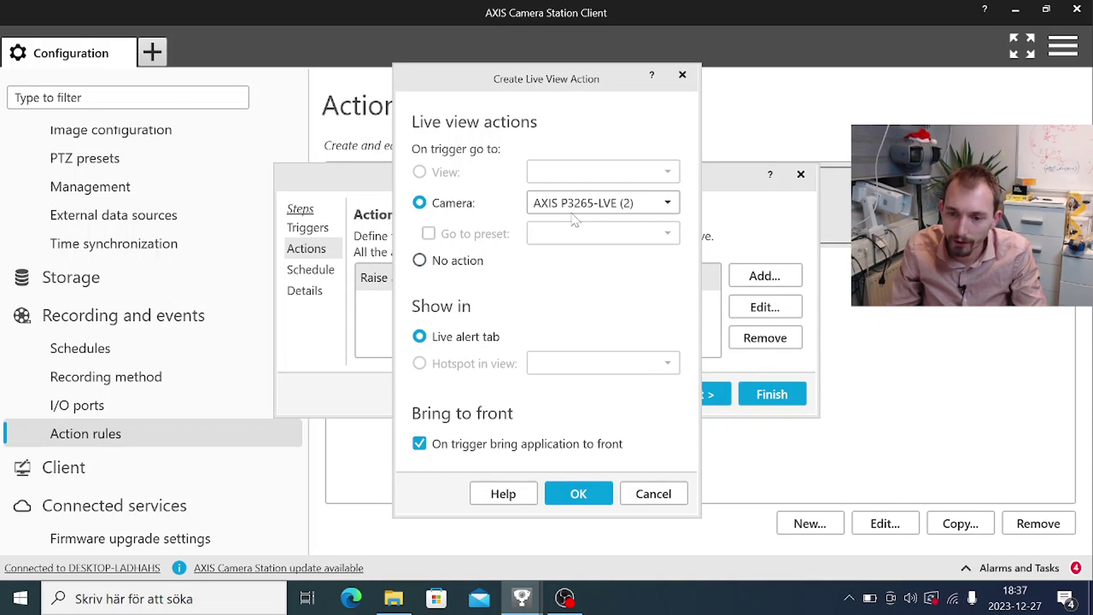
click(594, 494)
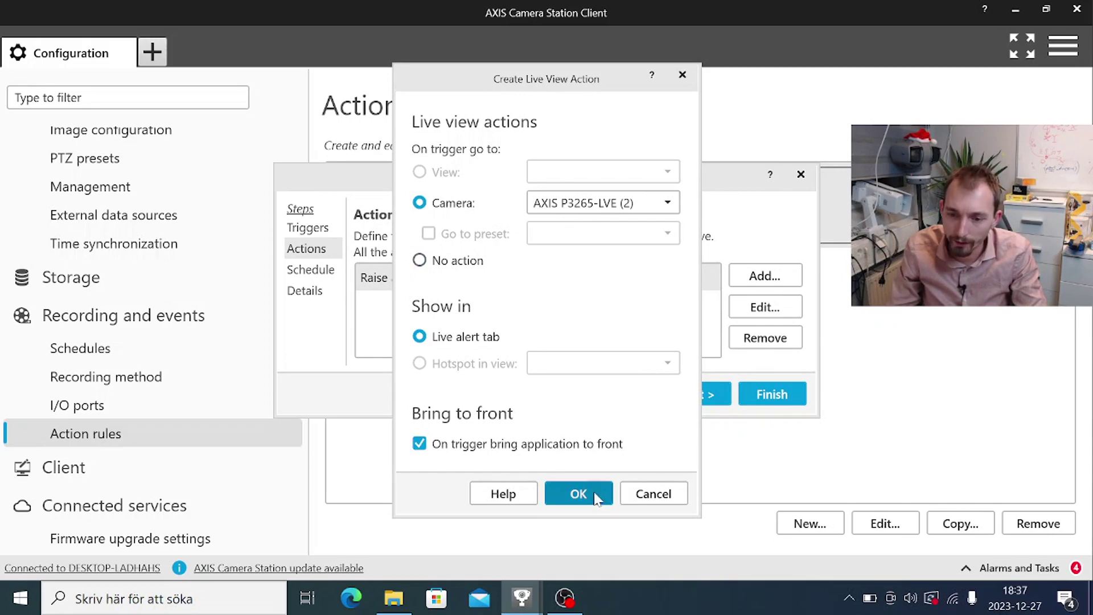
click(771, 392)
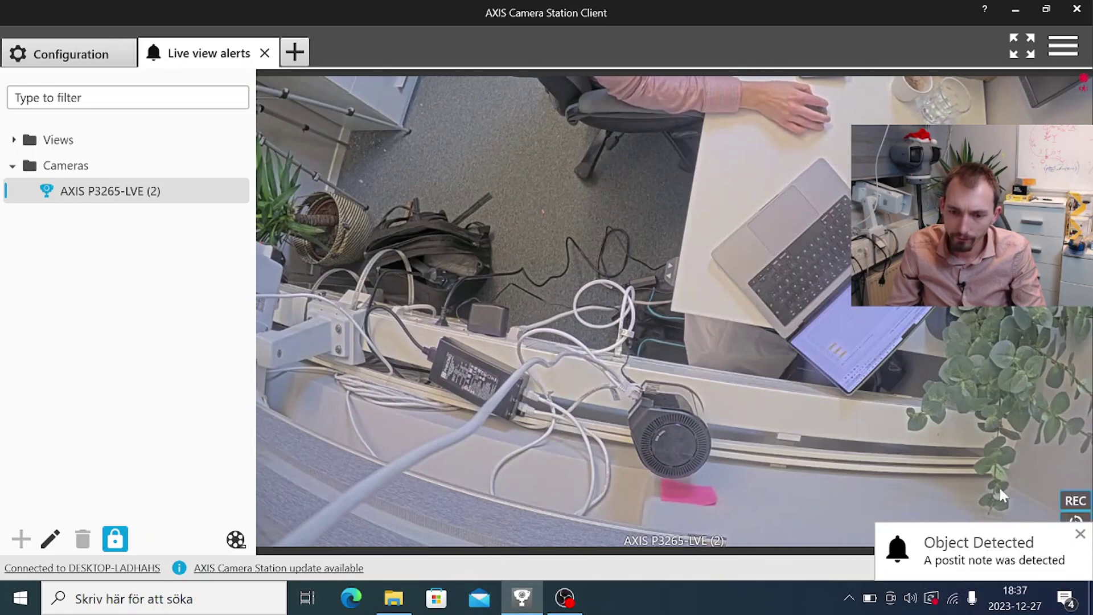
- Dismiss the Object Detected notification and close the Live view alerts tab
click(1080, 534)
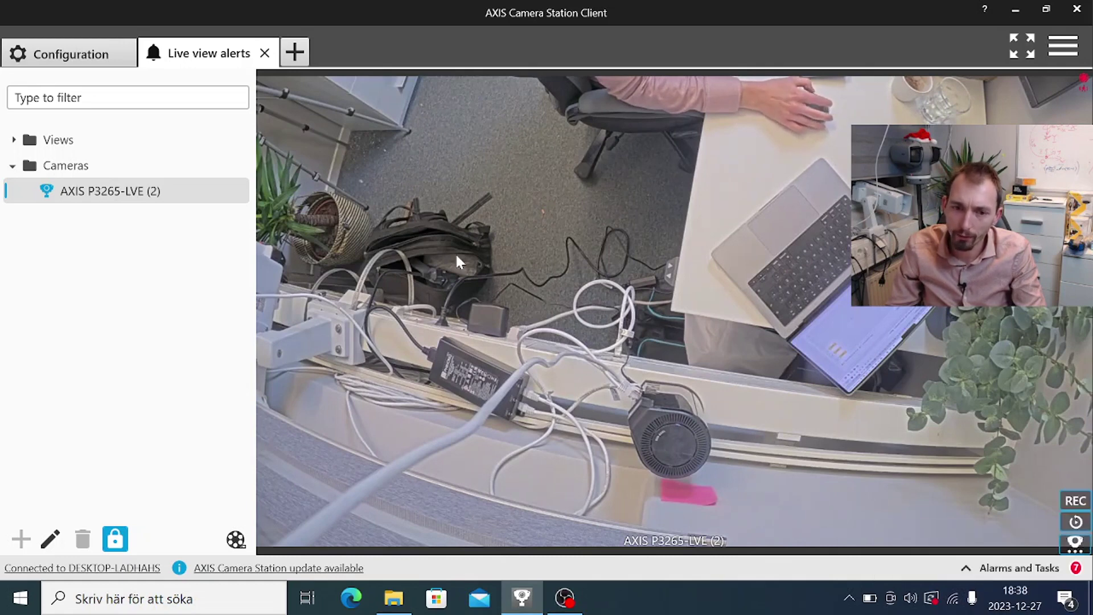
click(265, 53)
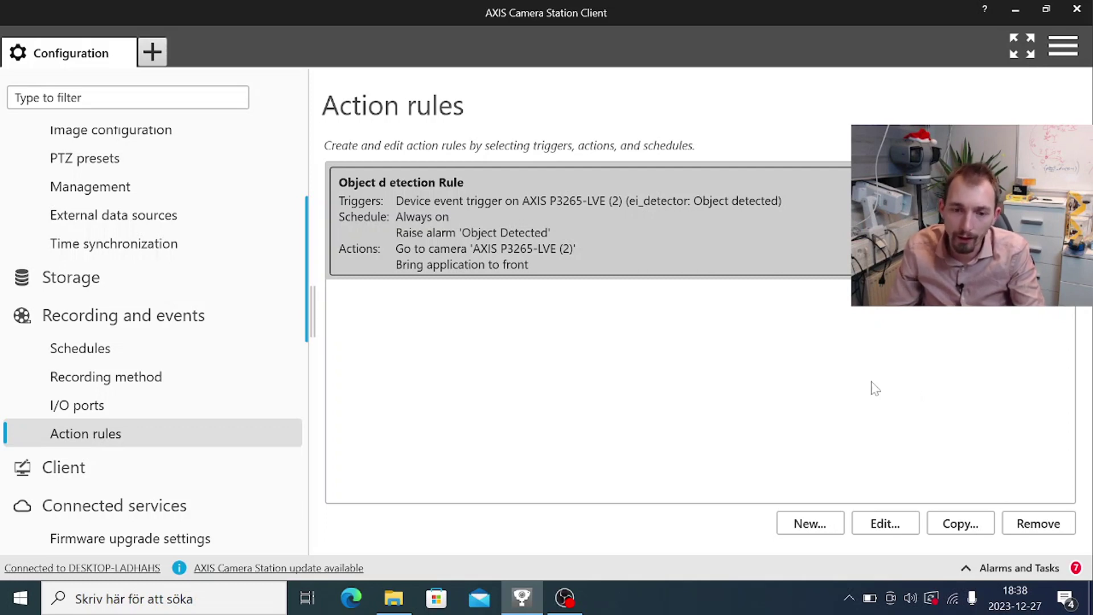
- In device management, choose crosshair_0_0_1_aarch64.eap as the application for AXIS P3265-LVE (2)
click(130, 194)
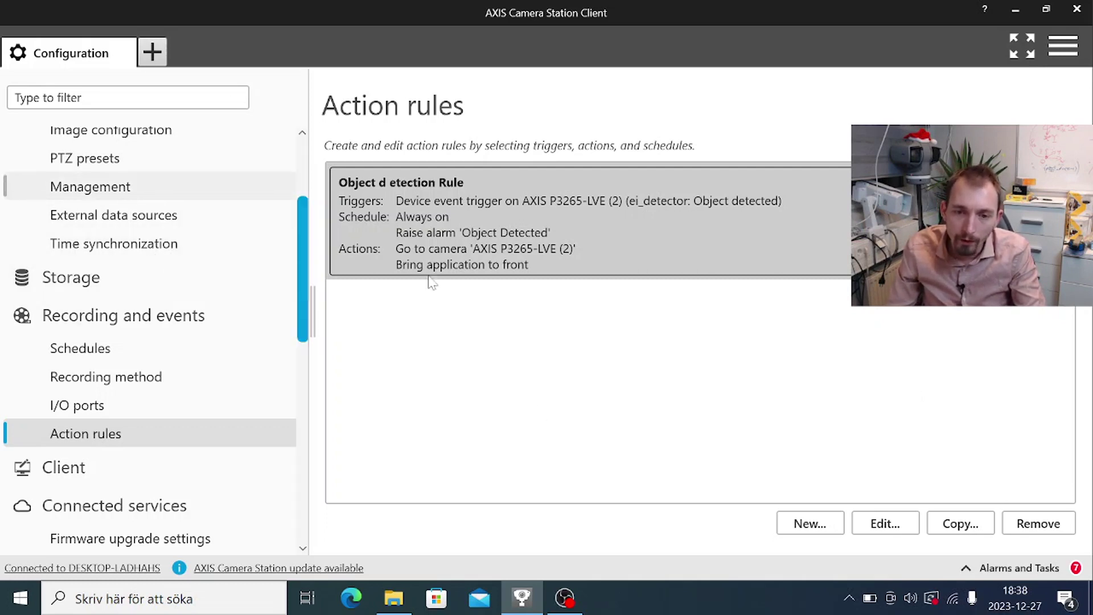
click(462, 272)
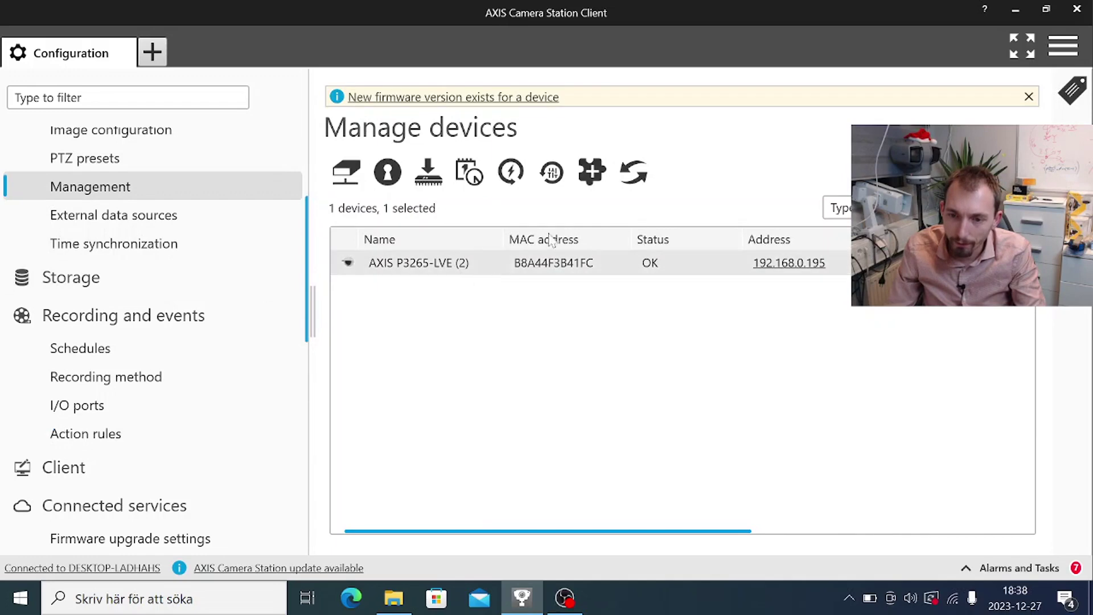
click(593, 170)
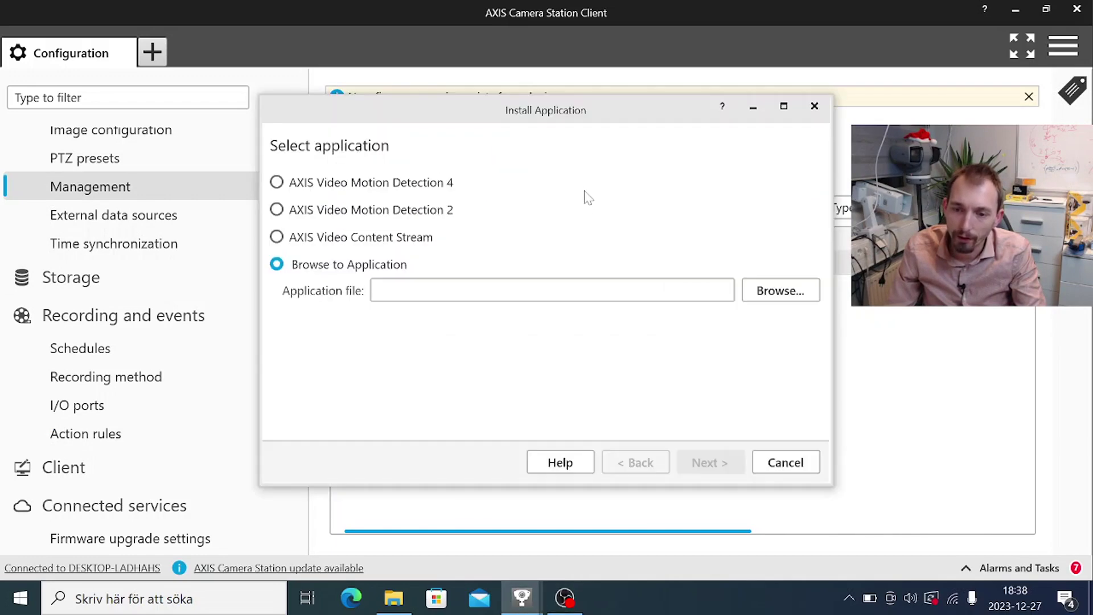
click(755, 291)
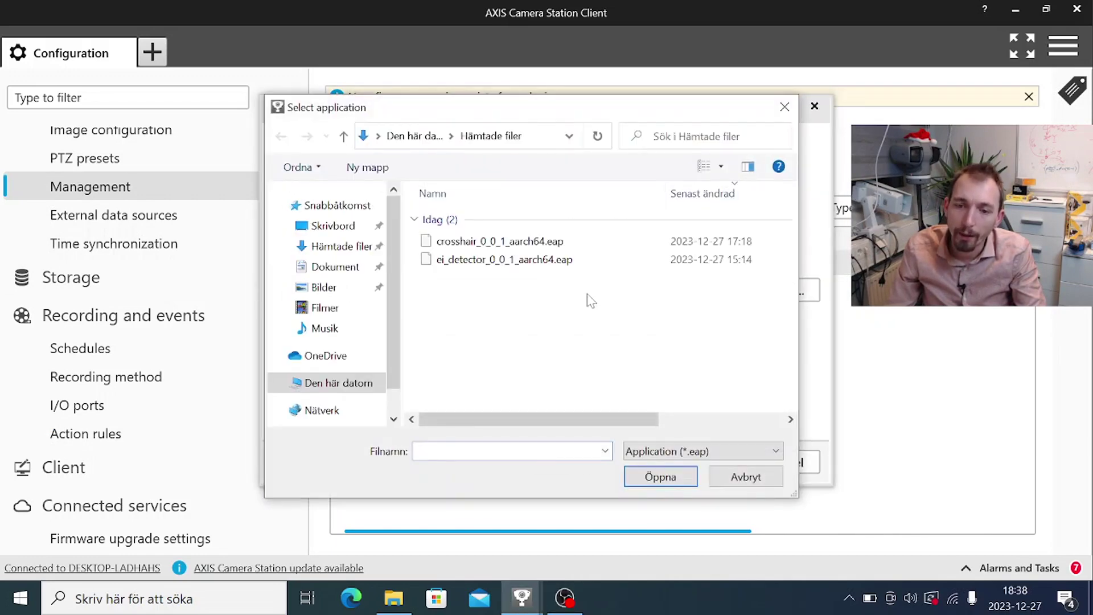
click(464, 242)
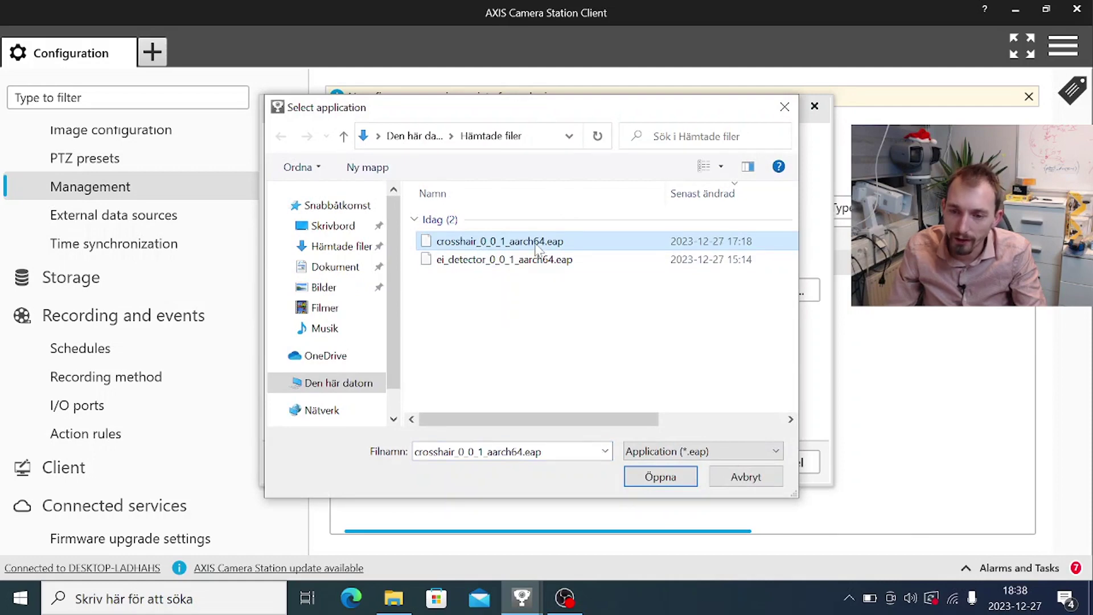
click(681, 481)
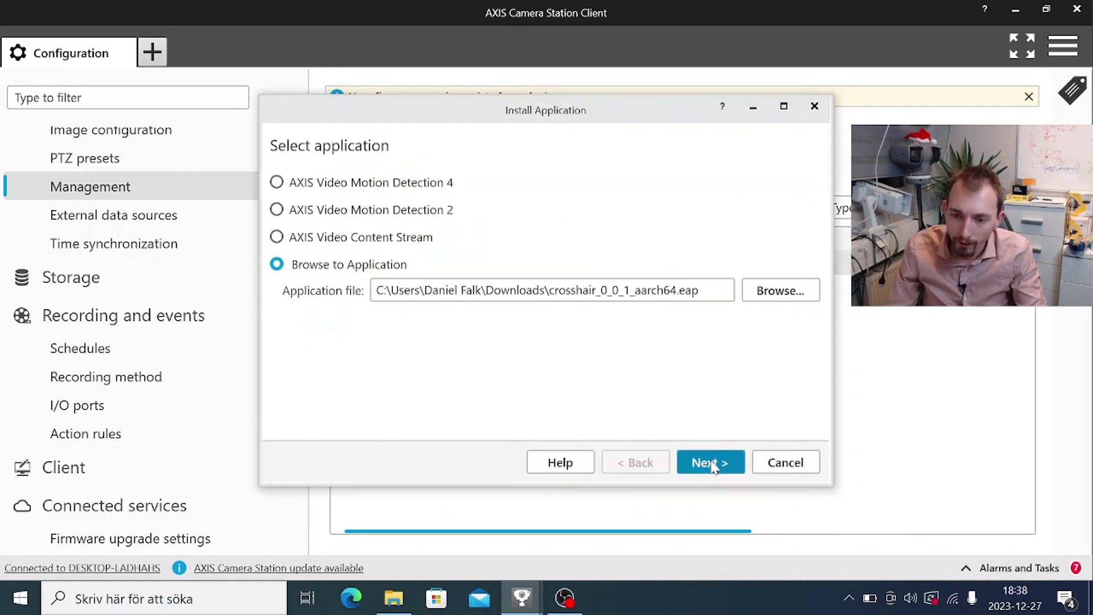
- Finish the crosshair installation with no licences, then start a new workspace tab
click(712, 464)
click(301, 200)
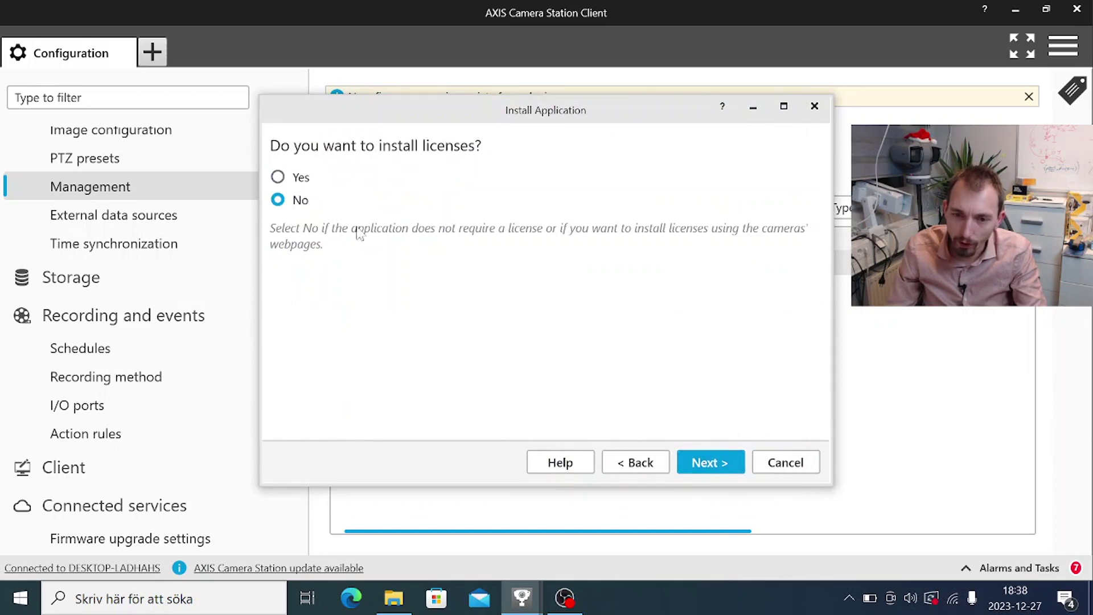
click(708, 461)
click(709, 460)
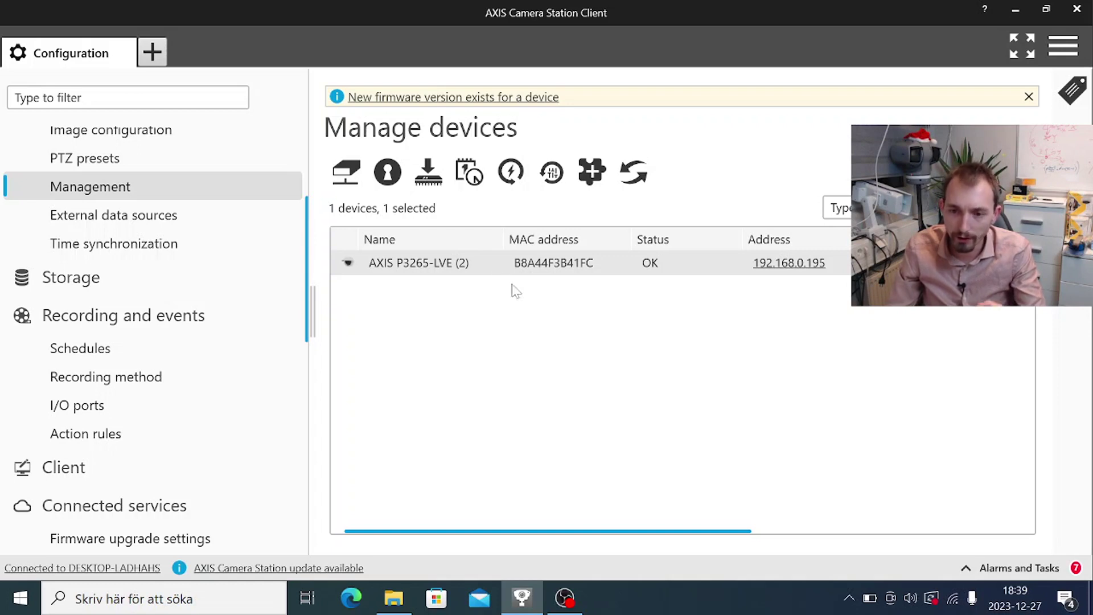
click(152, 53)
- Show AXIS P3265-LVE (2) in a new Live view tab and dismiss the install notification
click(188, 82)
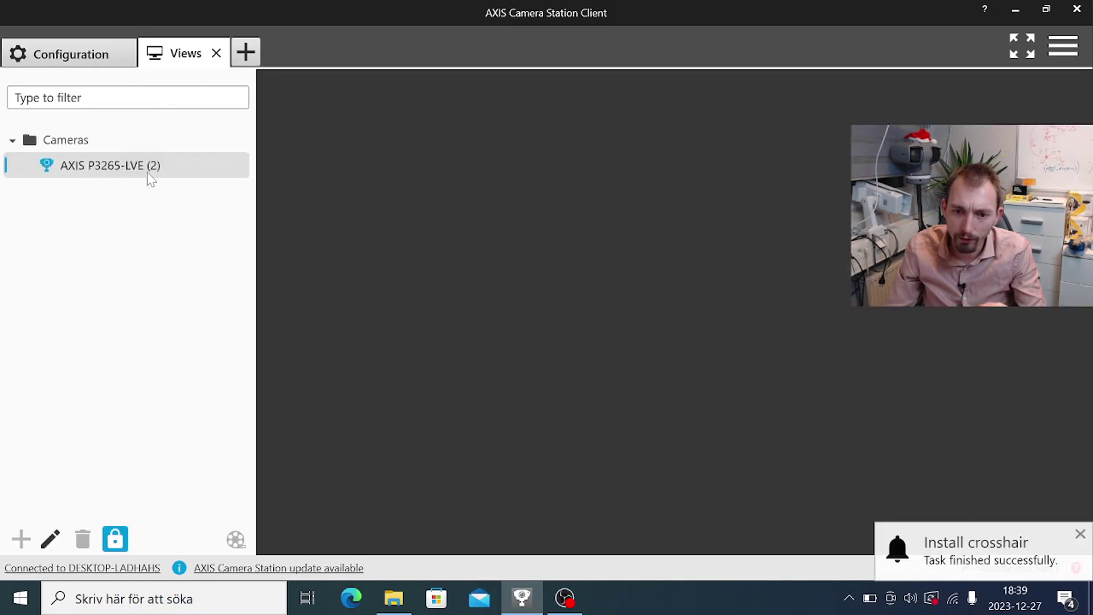
double_click(146, 173)
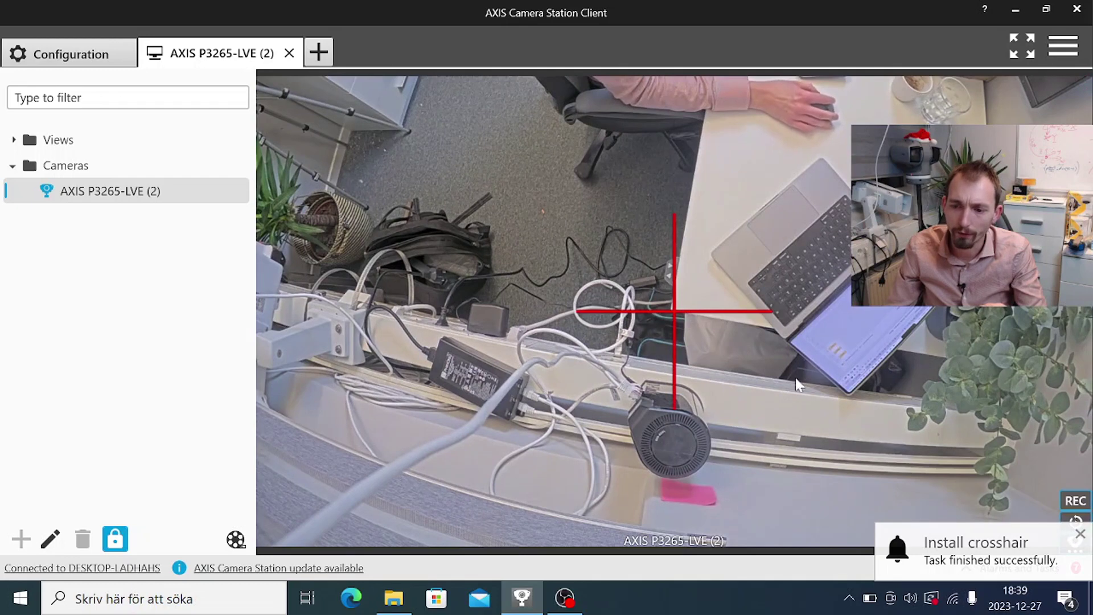
click(1079, 534)
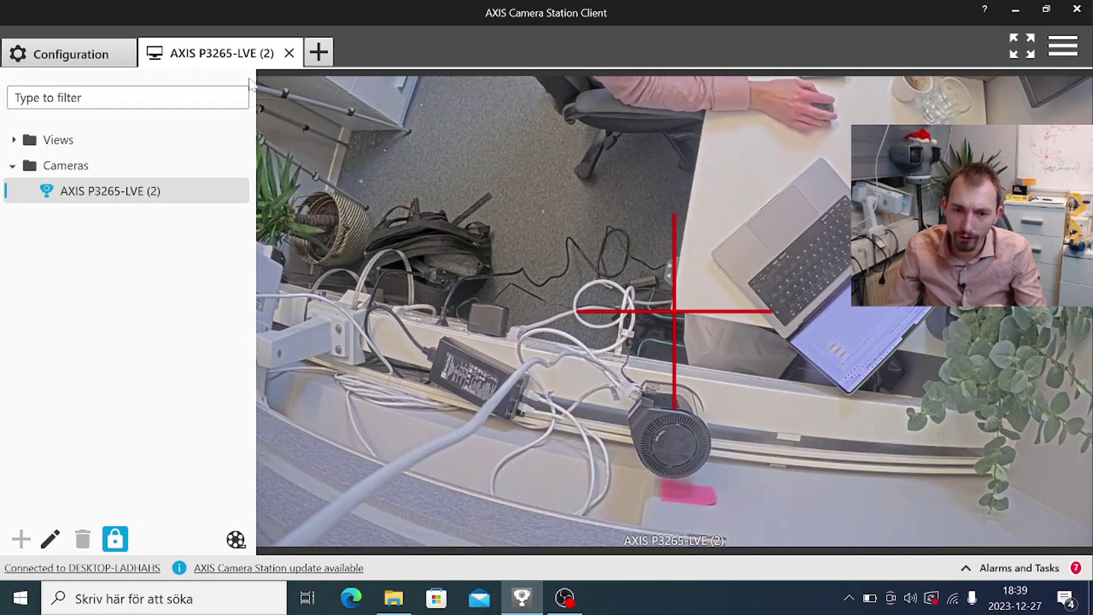
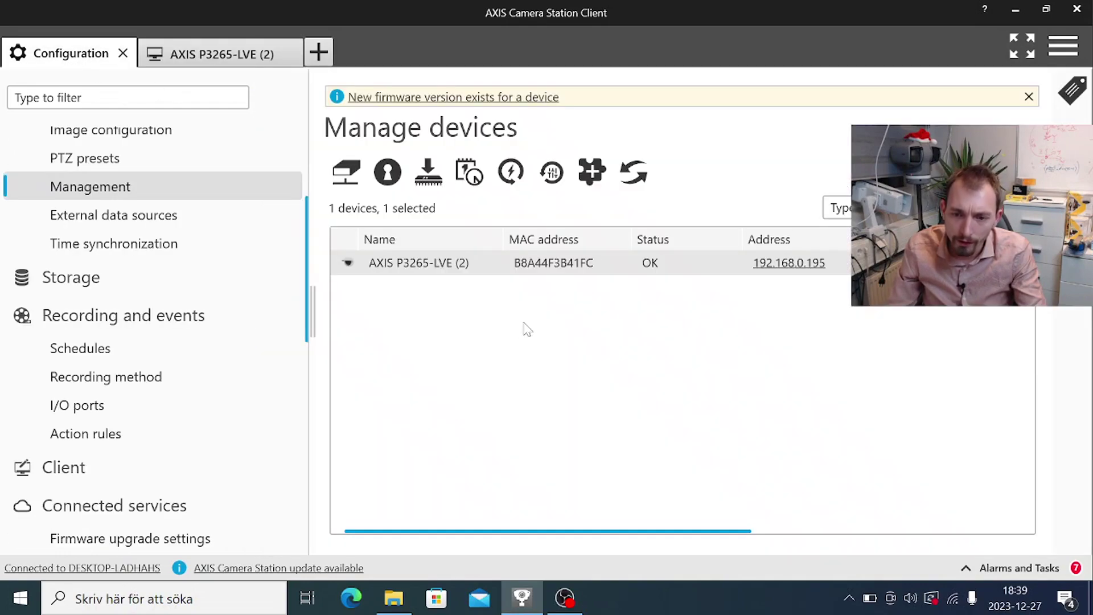
- From the action rules page, create a new rule and choose Action Button as its trigger
click(124, 438)
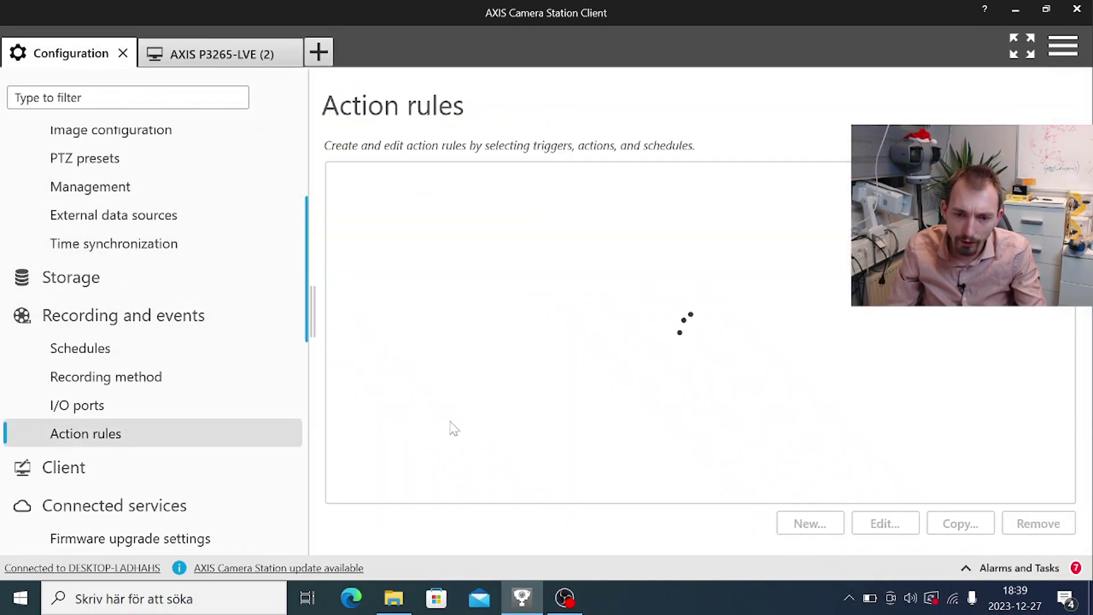
click(807, 524)
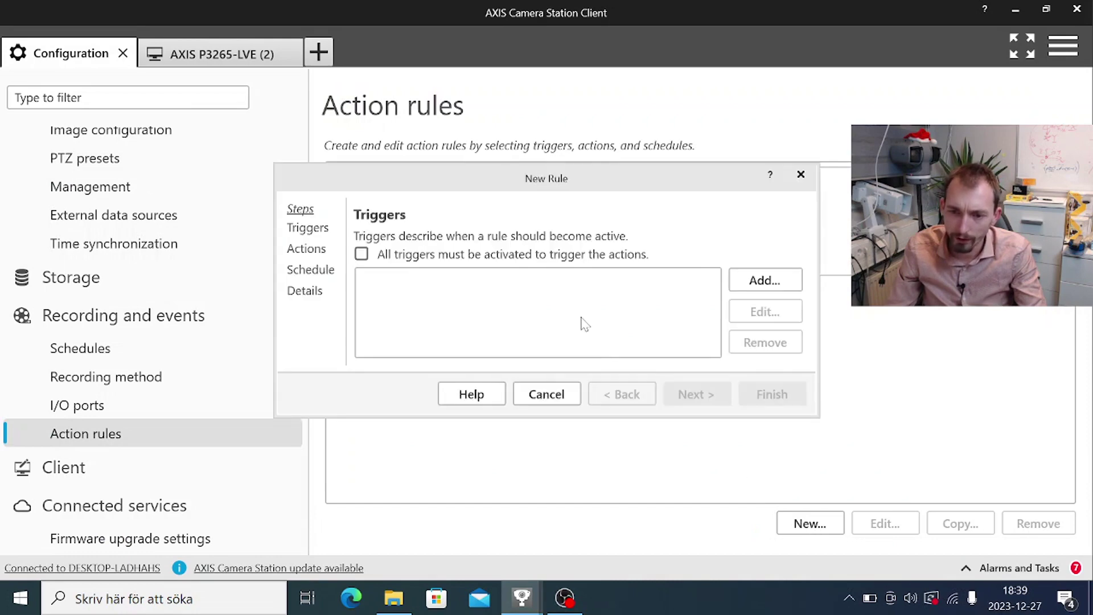
click(763, 284)
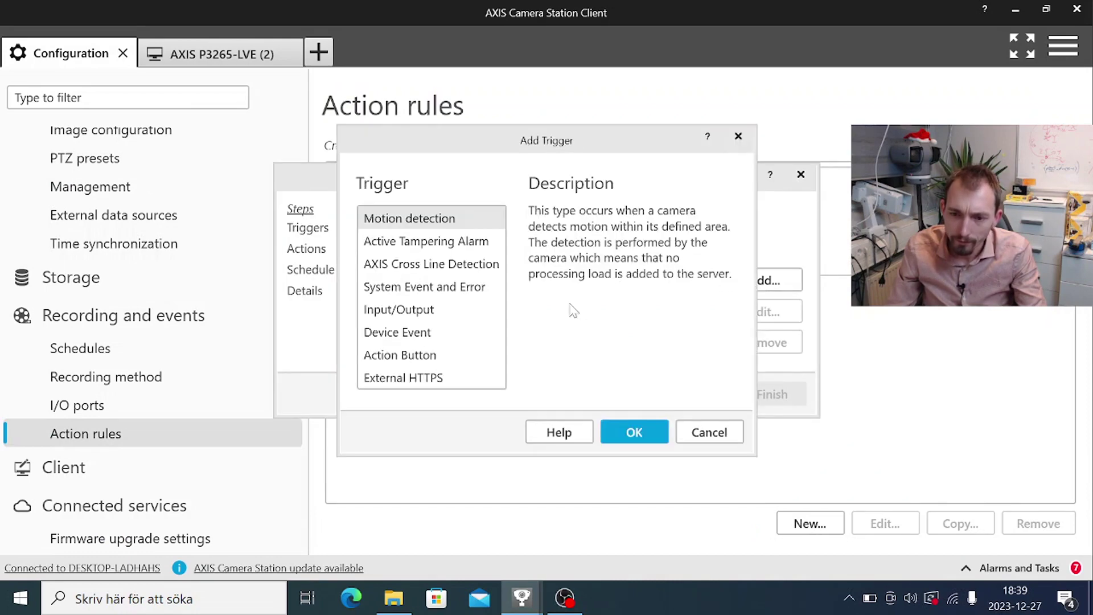
click(407, 358)
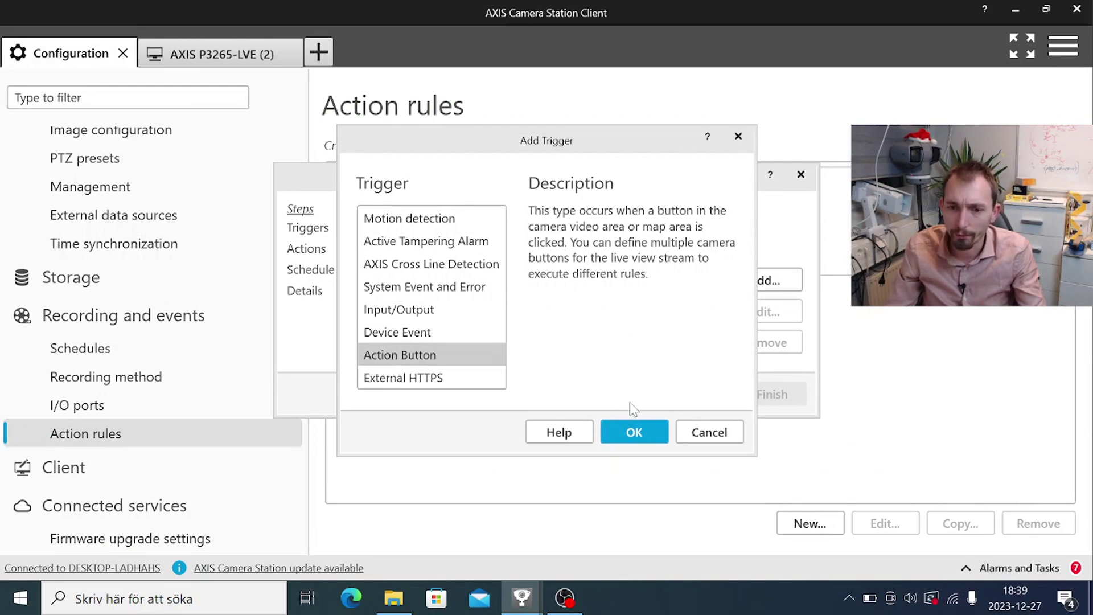
click(637, 432)
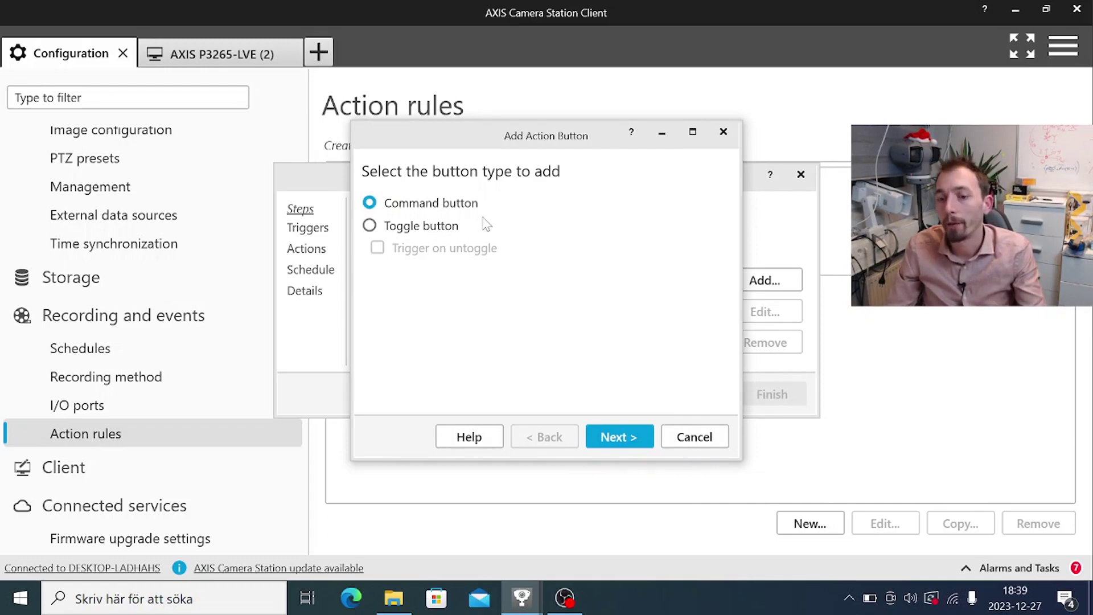
- Make a toggle button labelled 'Enable crosshair' / 'Disable crosshair' on camera AXIS P3265-LVE (2)
click(405, 229)
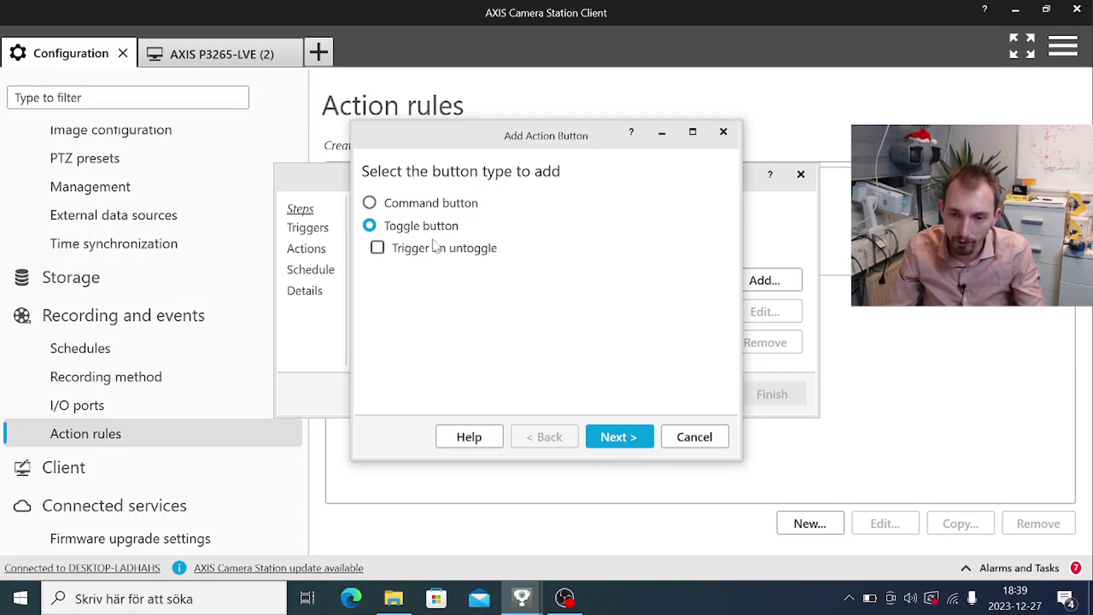
click(631, 436)
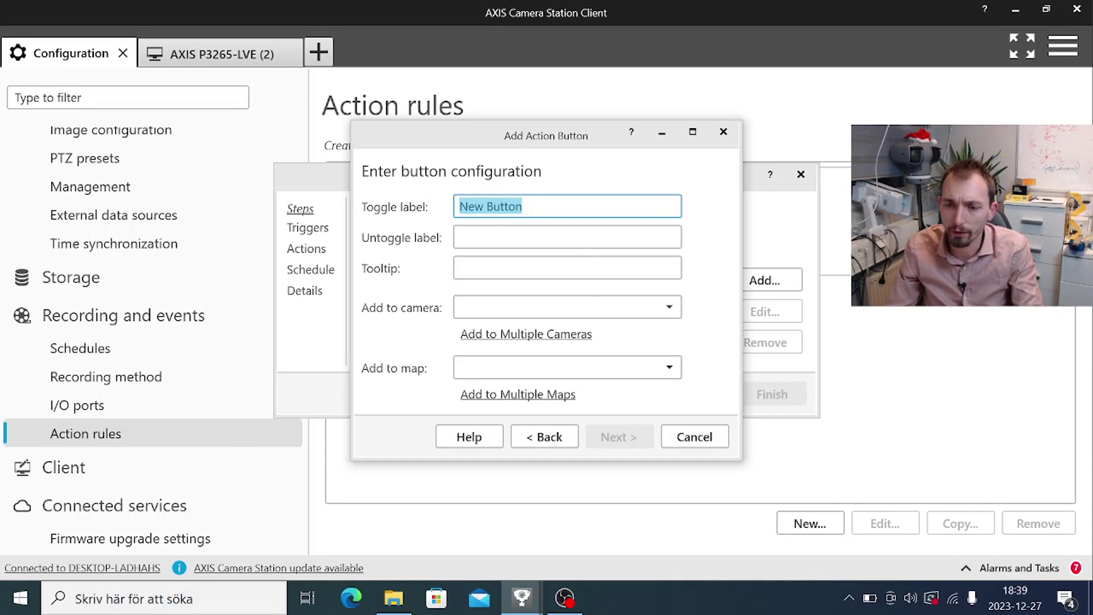
text(Enable crosshair)
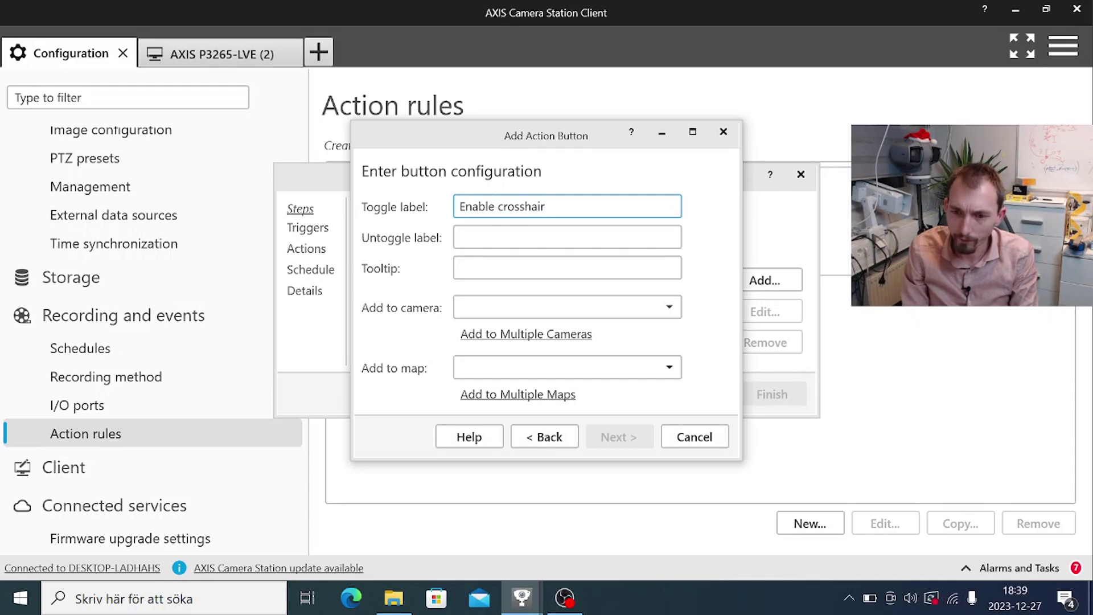
key(Tab)
text(Disable)
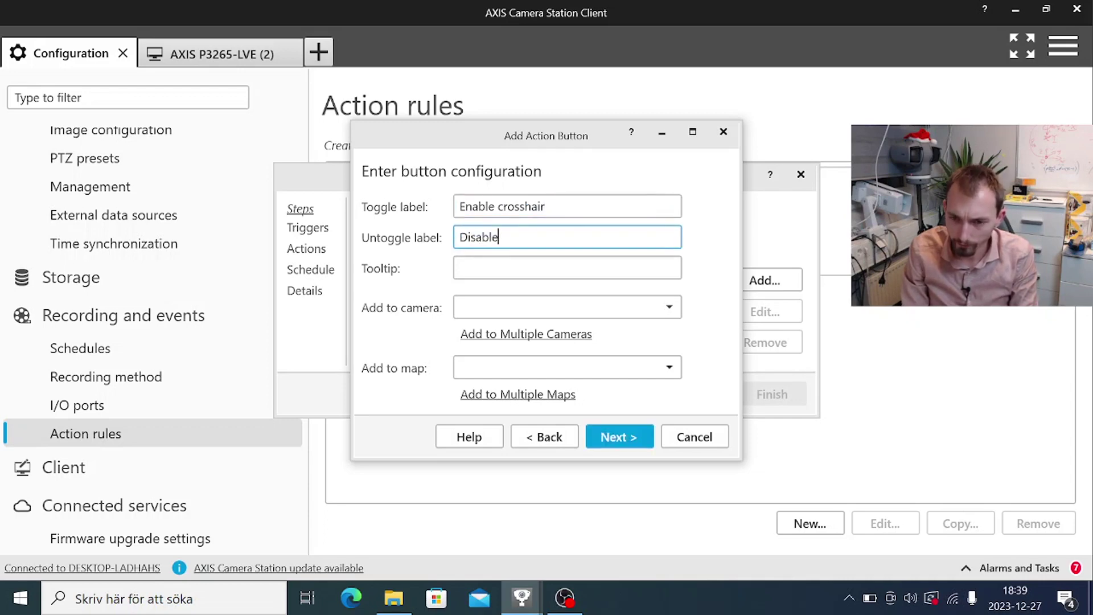
text( crosshair)
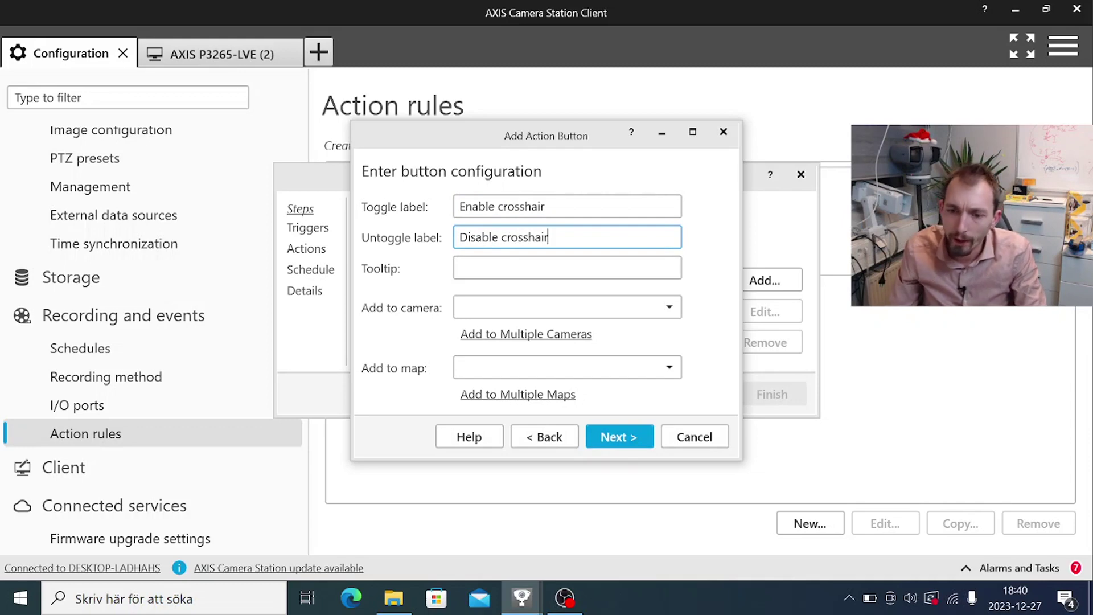
key(Tab)
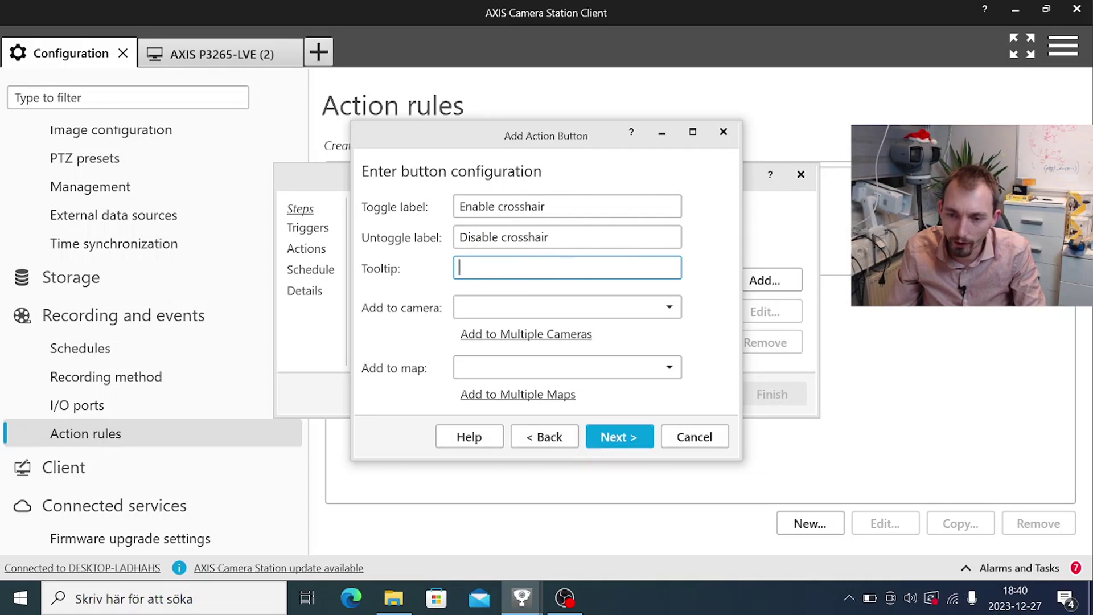
click(670, 308)
click(544, 356)
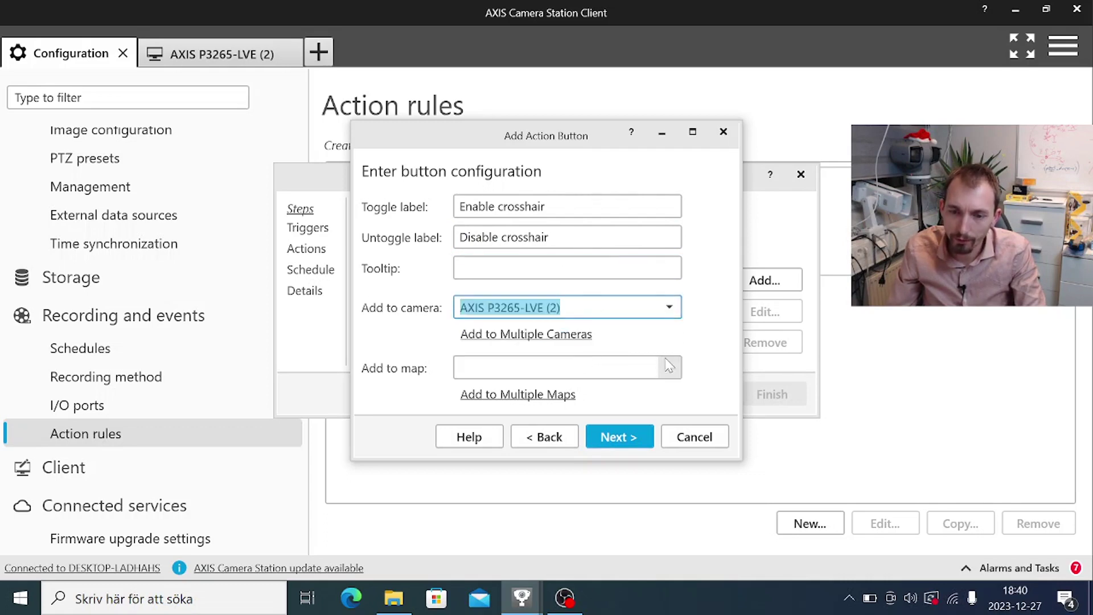
click(633, 433)
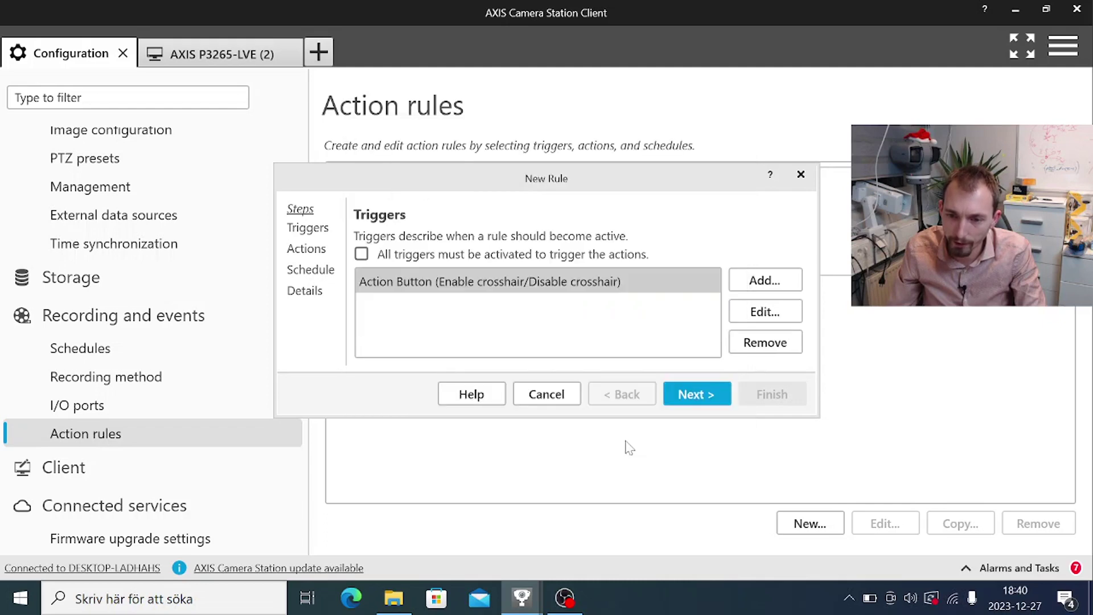
- Go to the rule's Actions step and add a Send HTTP Notification action
click(699, 401)
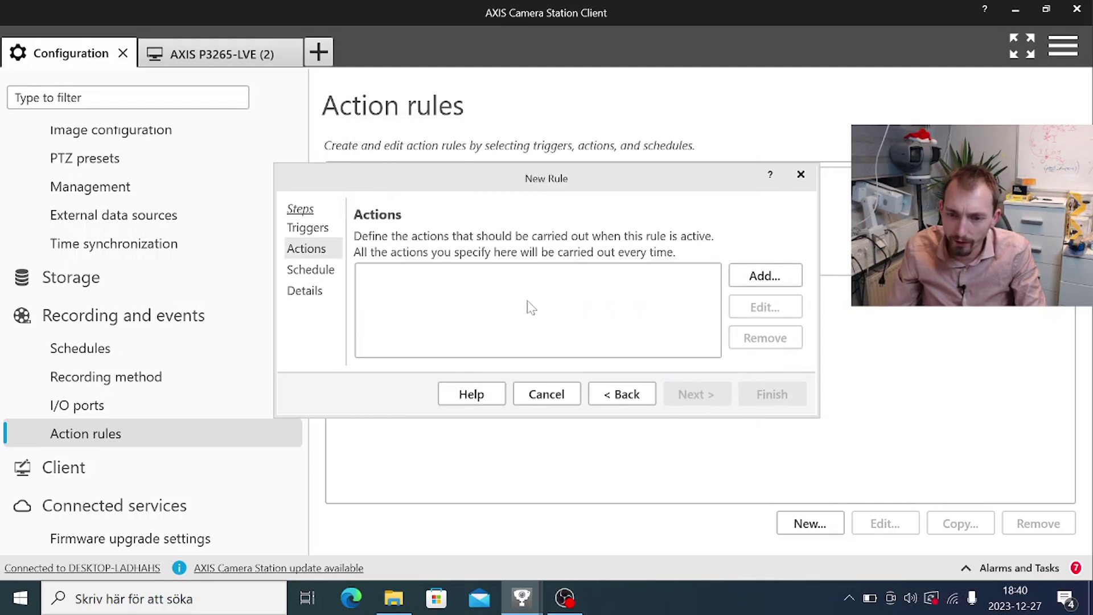
click(750, 279)
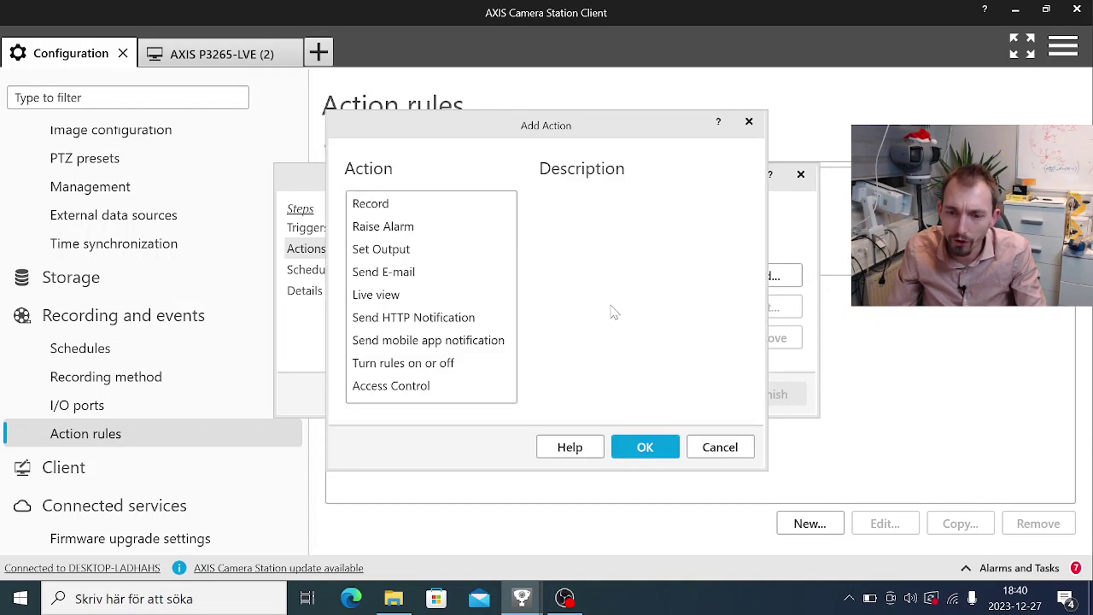
click(440, 319)
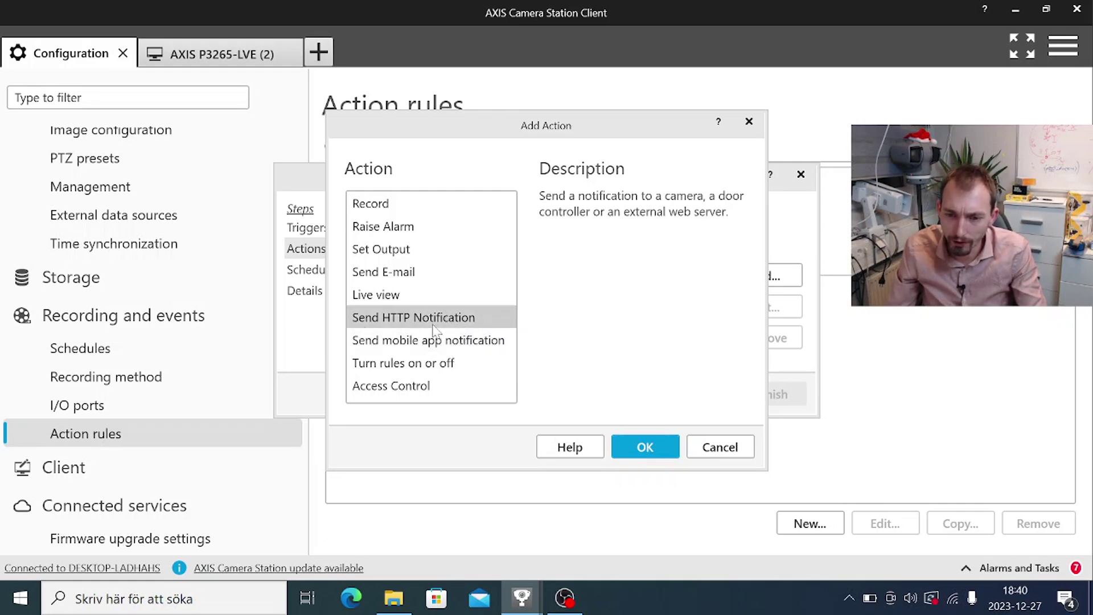
click(652, 446)
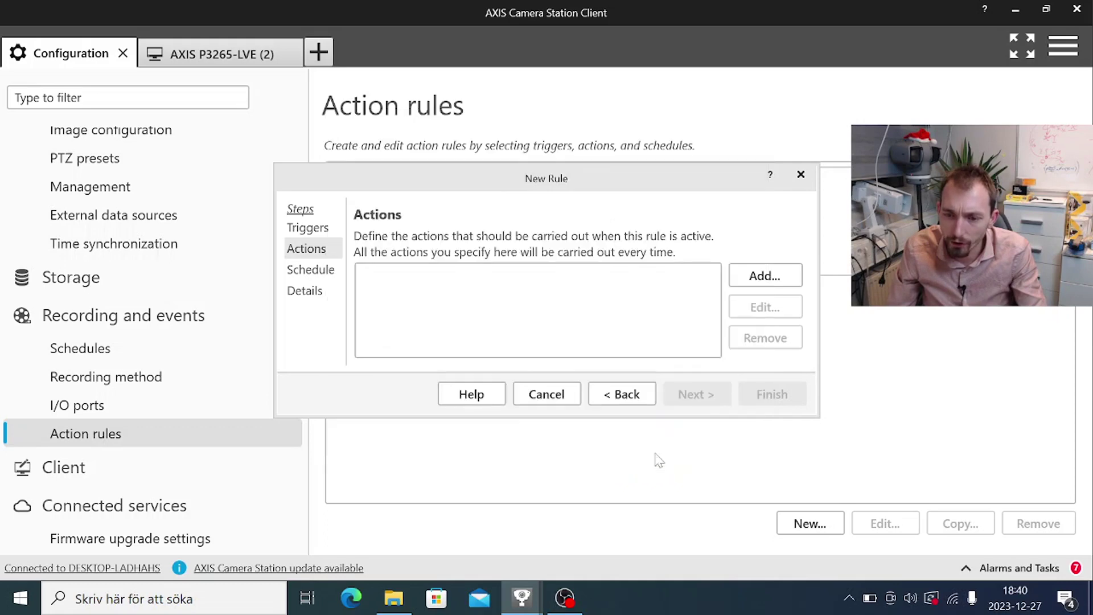
click(439, 242)
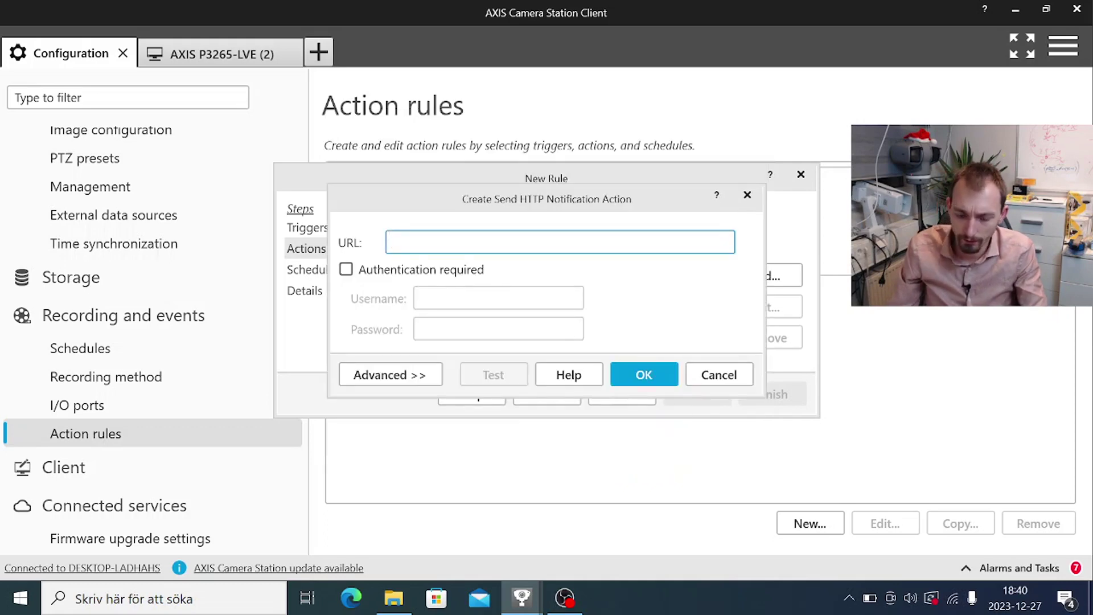
text(http)
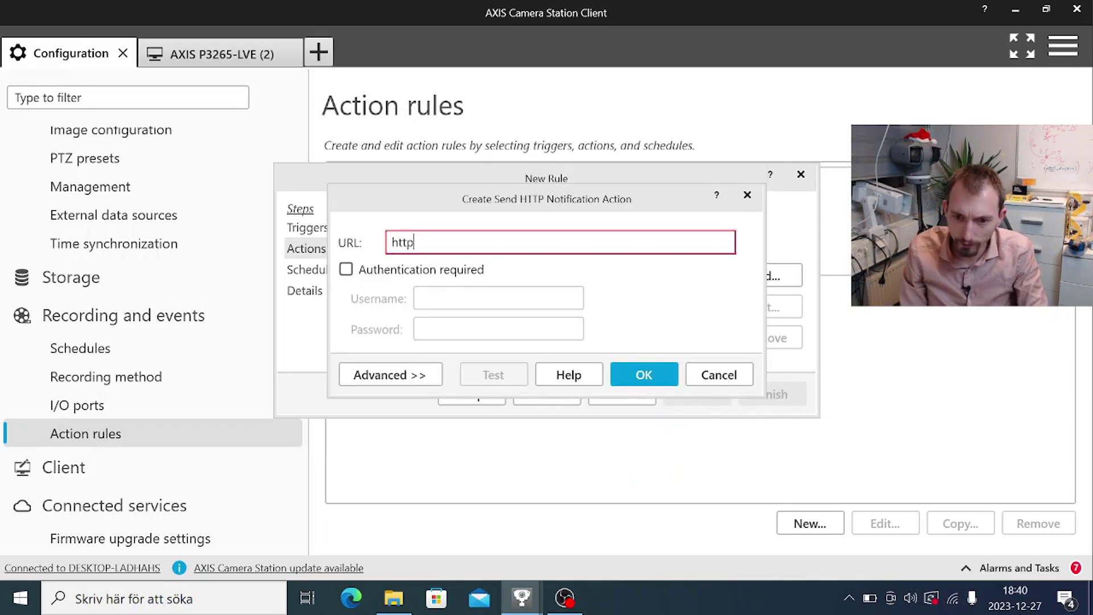
text(s://192)
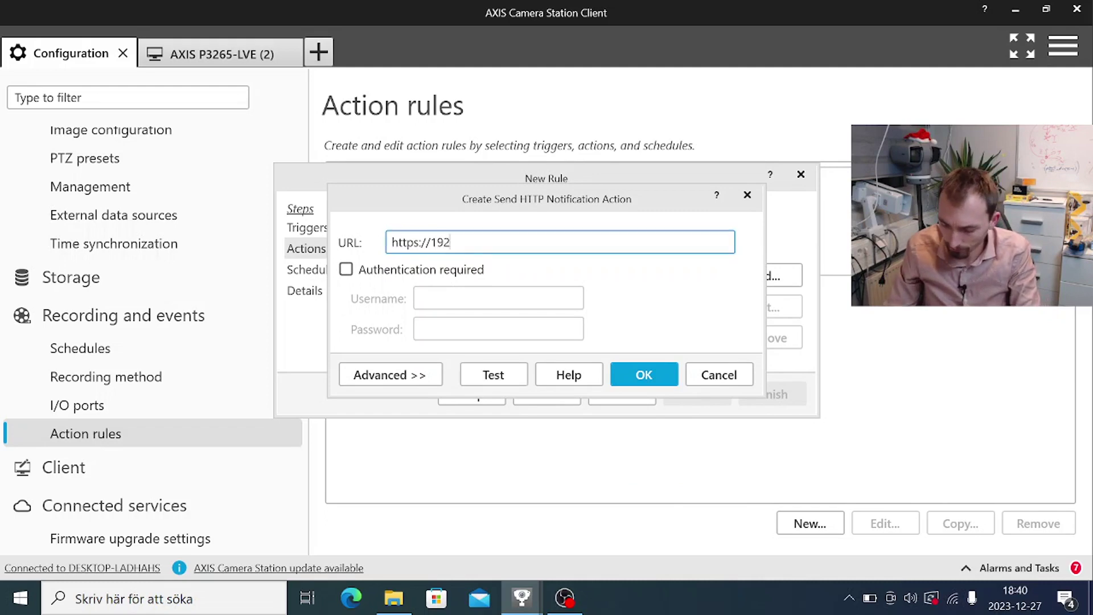
text(.168.0.195/local/crosshair/api-)
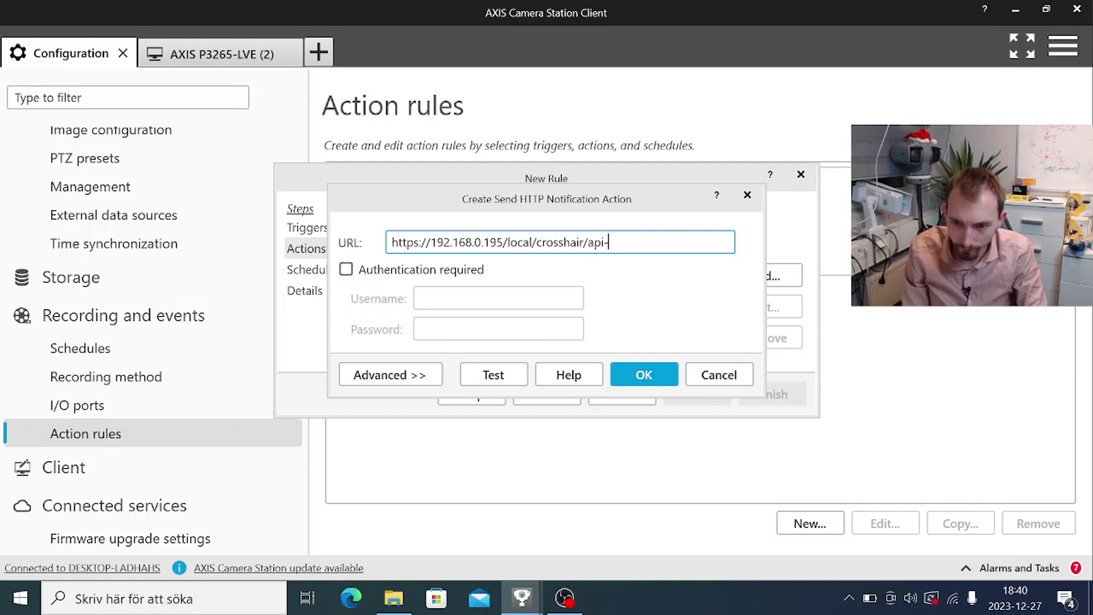
text(enable)
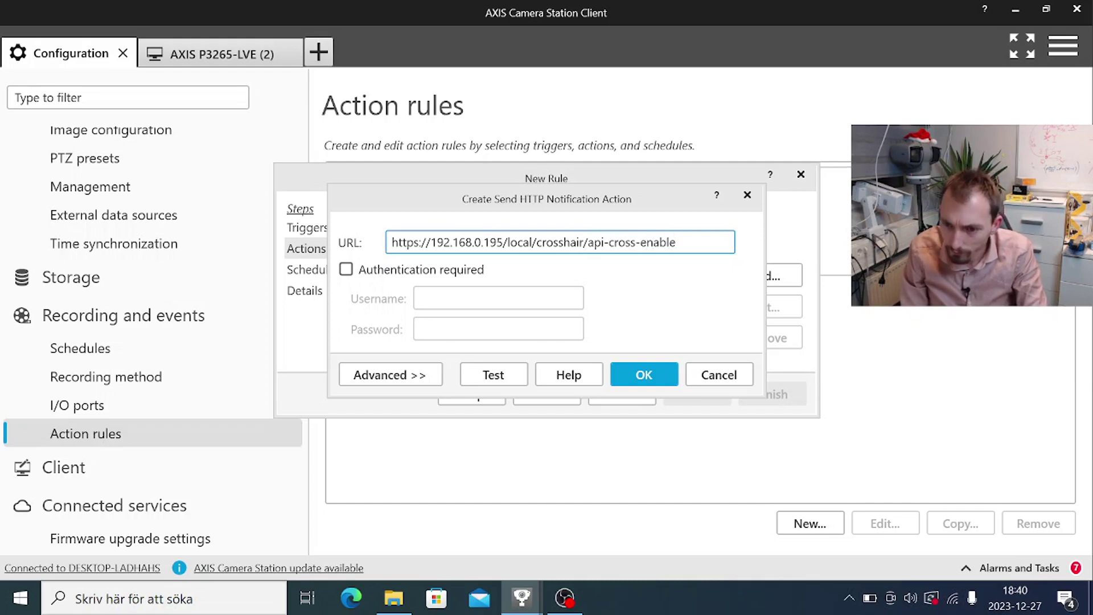
key(ctrl+a)
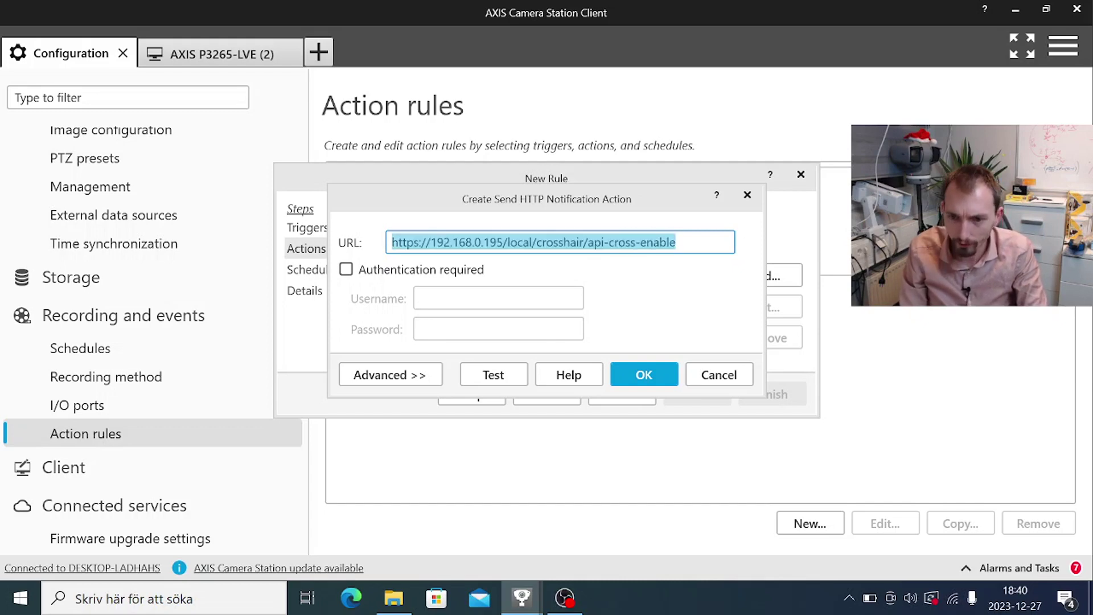
key(End)
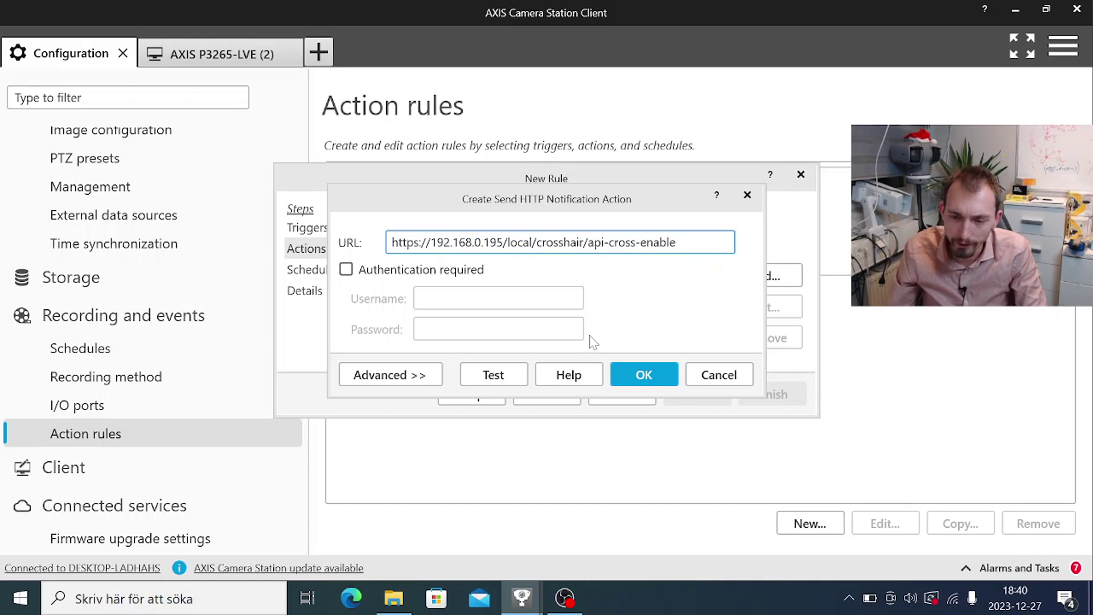
- Require authentication with the camera username and password, test successfully, and save the action
click(374, 271)
click(433, 297)
text(user)
click(504, 322)
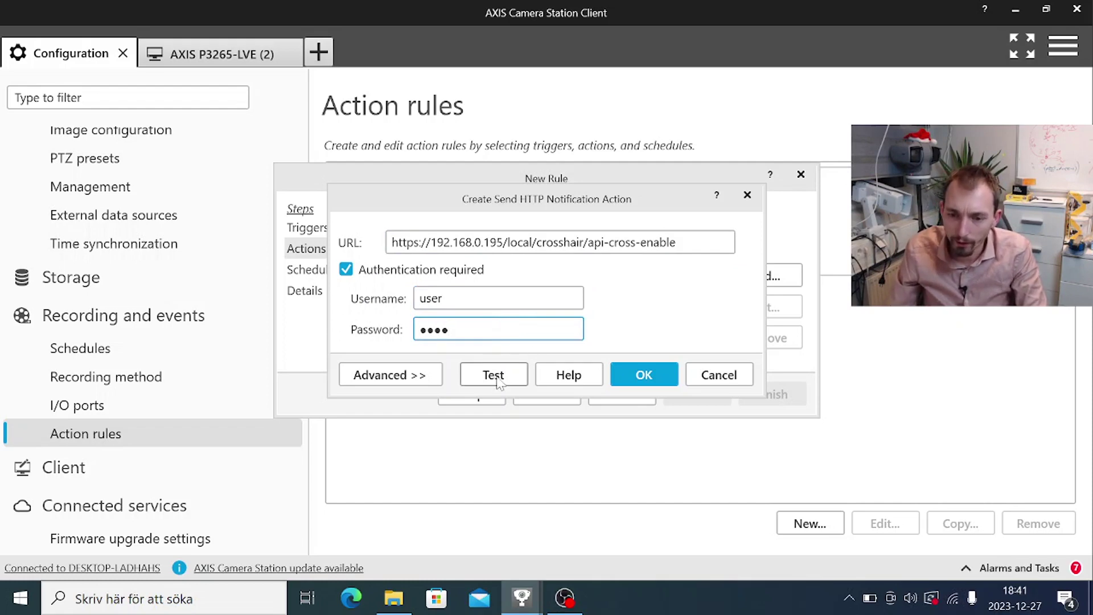
click(496, 378)
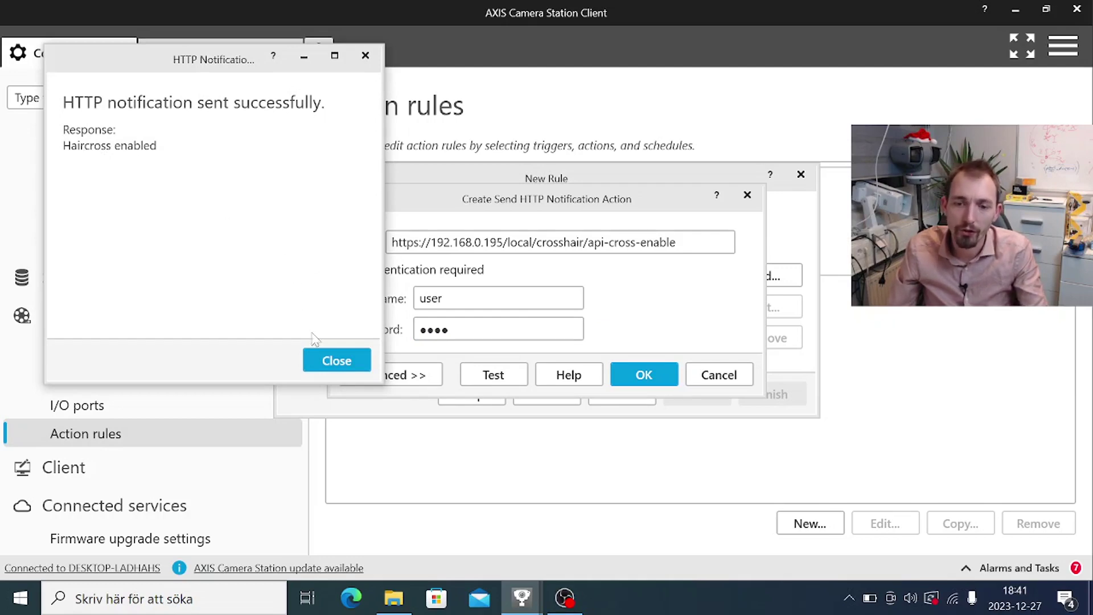
click(337, 361)
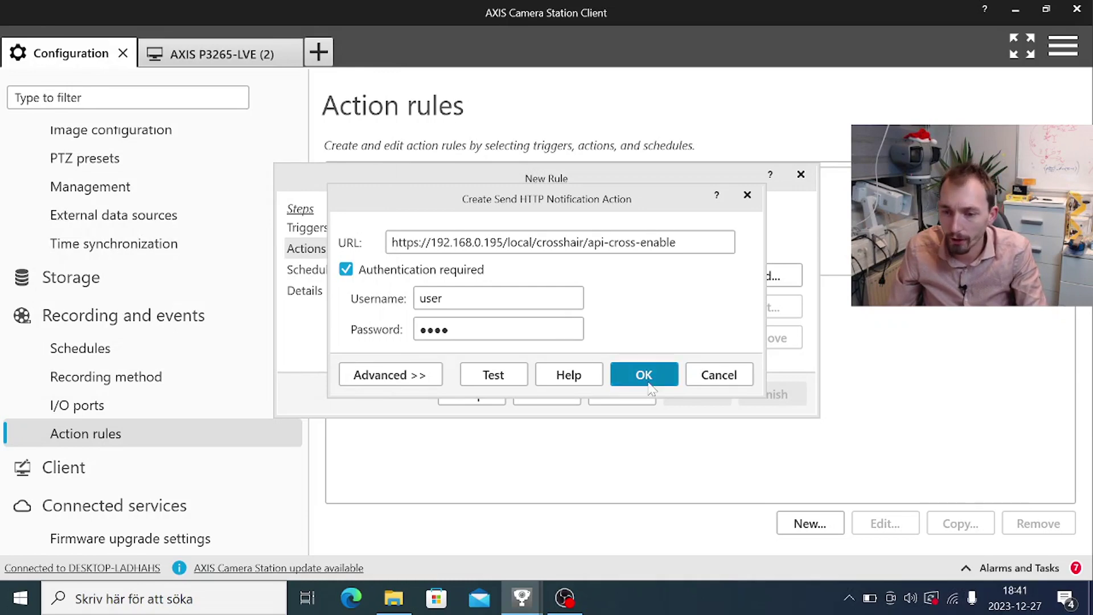
click(651, 380)
- Keep the default schedule, name the rule 'Enable crosshair Rule' and finish it
click(707, 395)
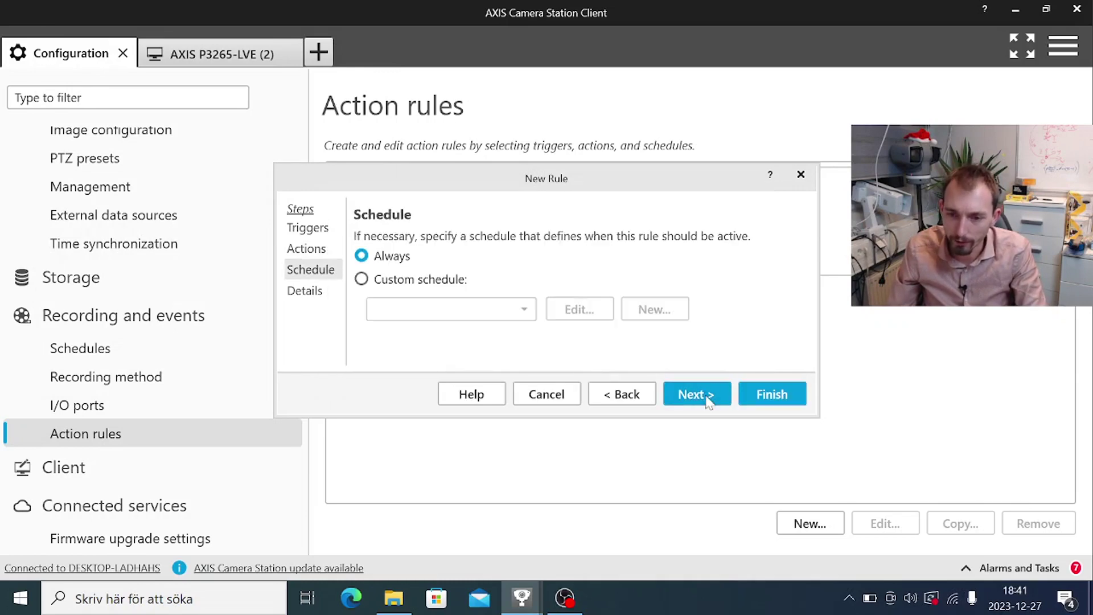
click(705, 395)
click(399, 259)
text(Enable crosshair Rule)
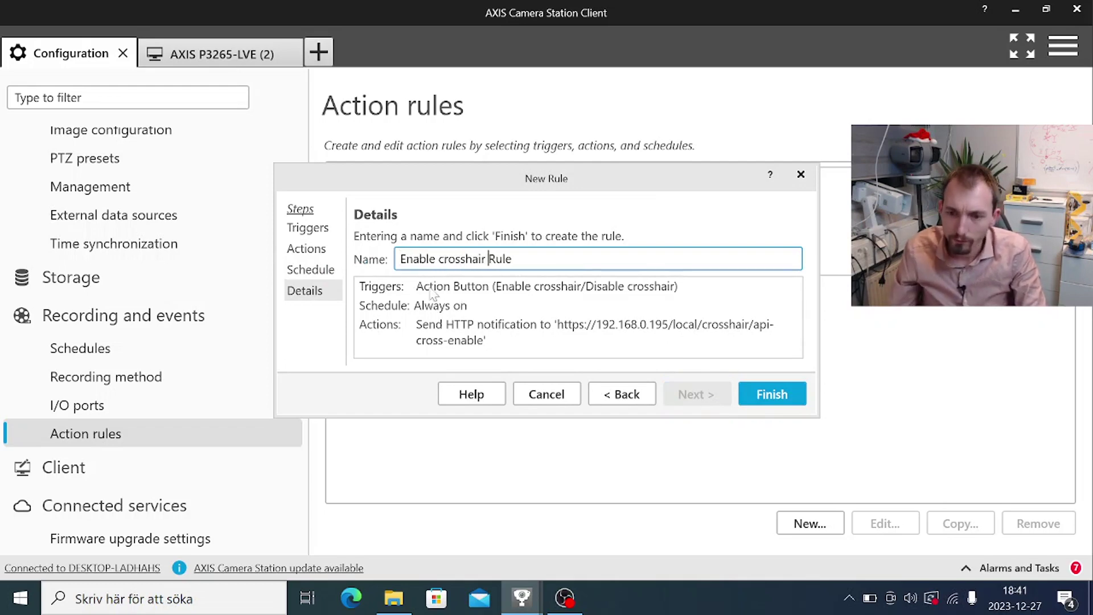
click(775, 395)
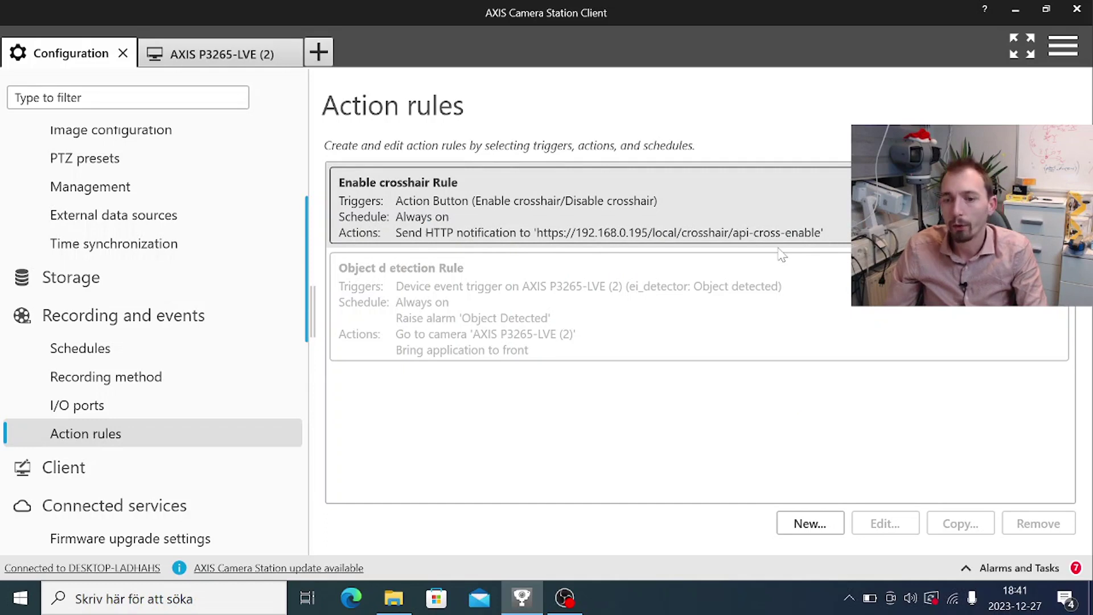
- Create another new rule with an Action Button trigger
click(809, 522)
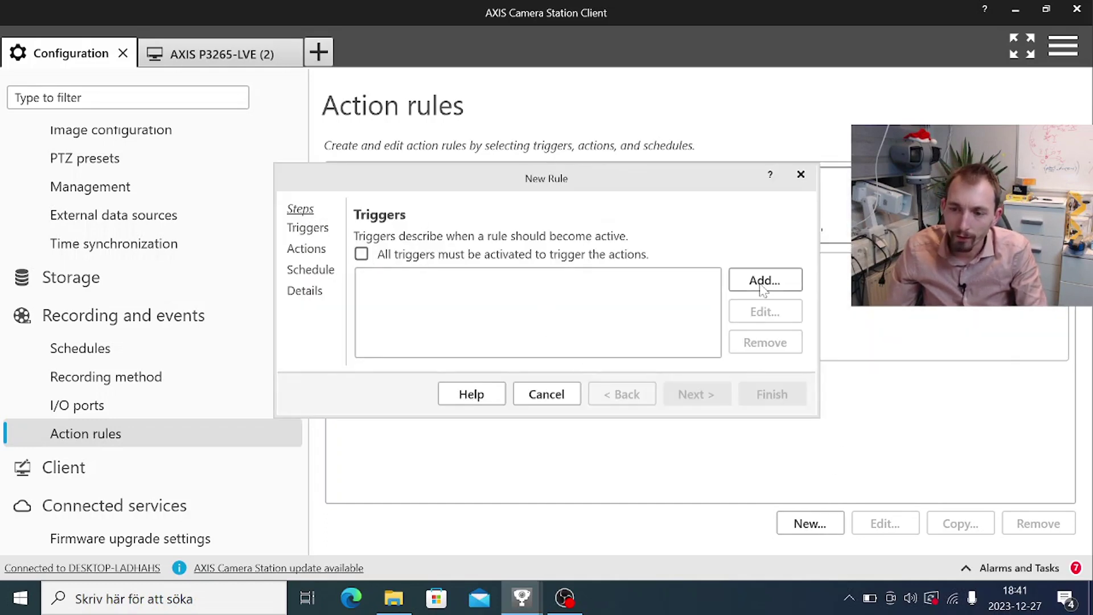
click(764, 283)
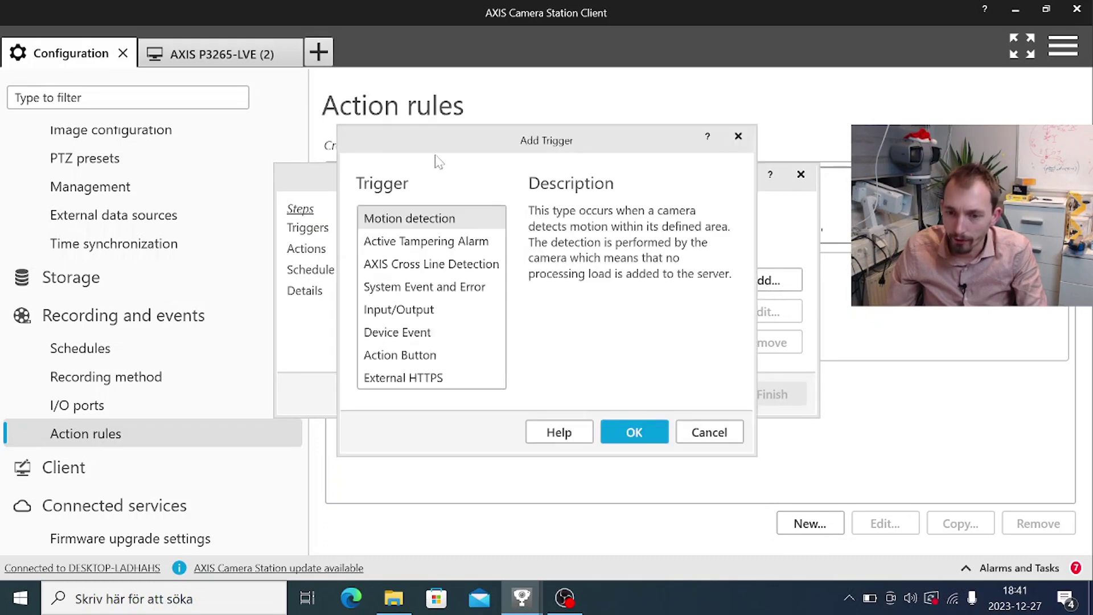
click(437, 358)
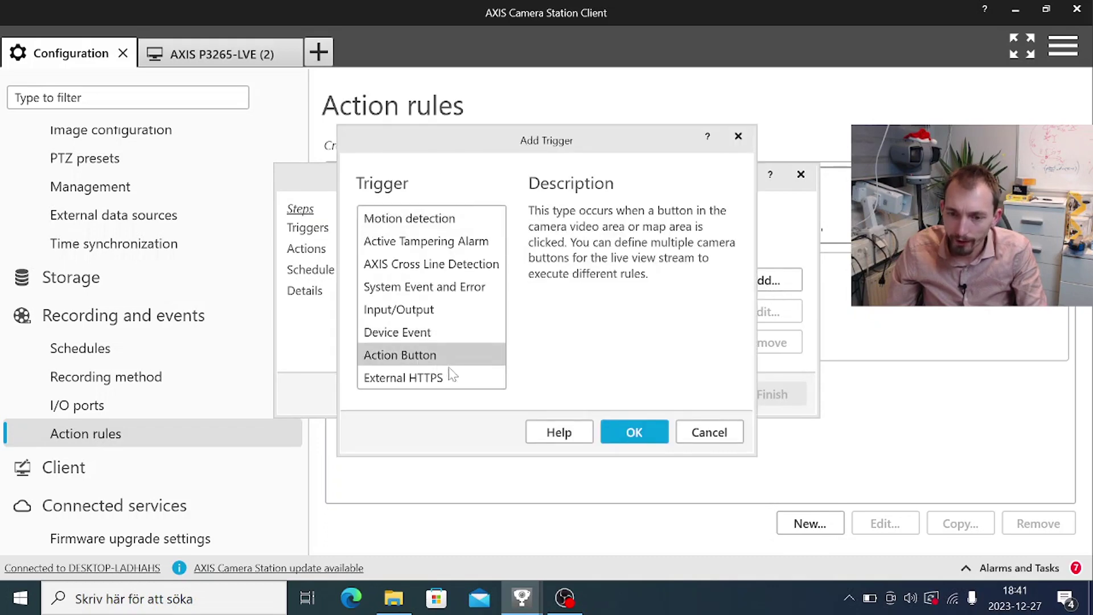
click(636, 428)
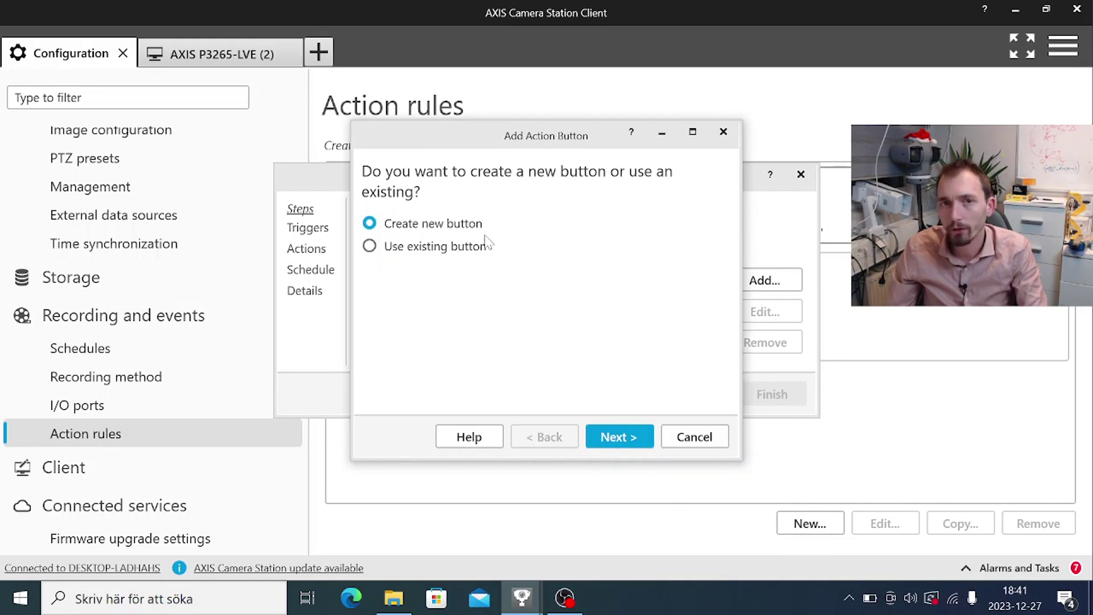
- Reuse the existing crosshair toggle button, triggering on its 'Disable crosshair' untoggle
click(421, 249)
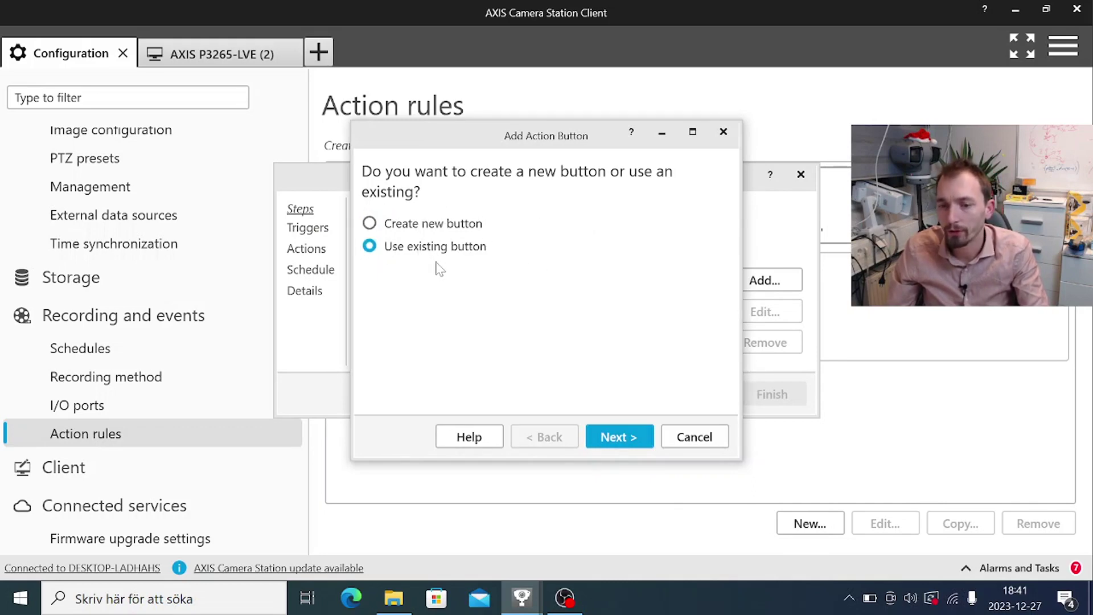
click(637, 436)
click(457, 268)
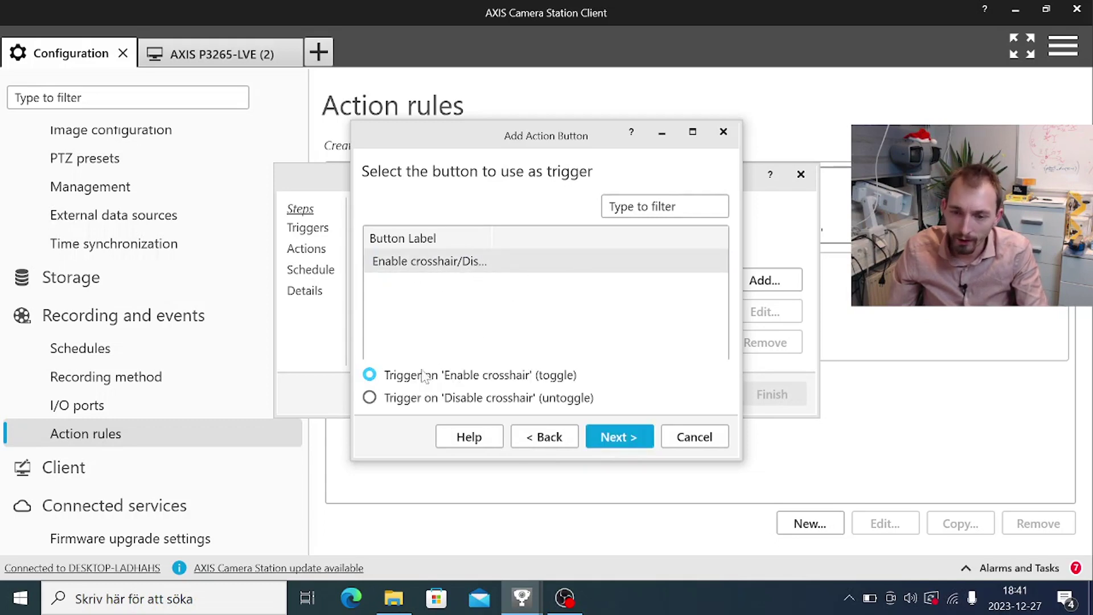
click(395, 400)
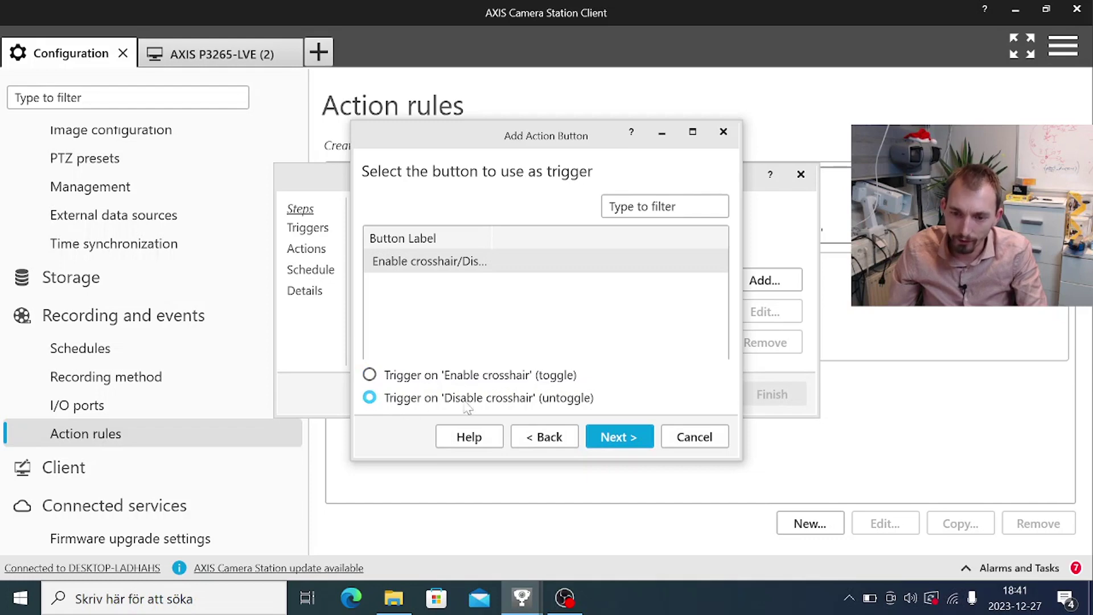
click(618, 437)
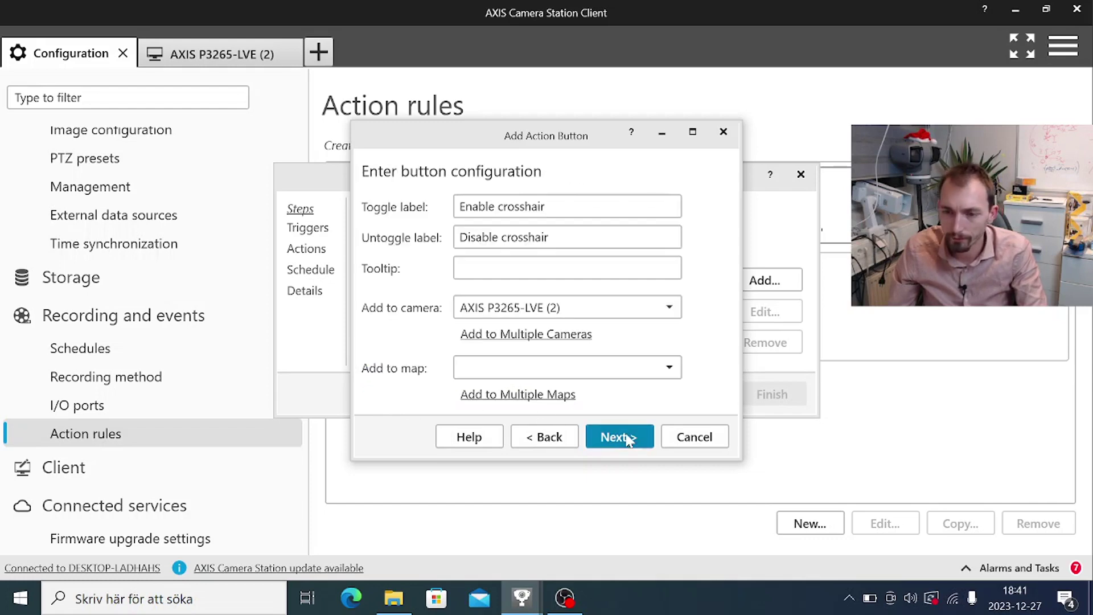
click(618, 437)
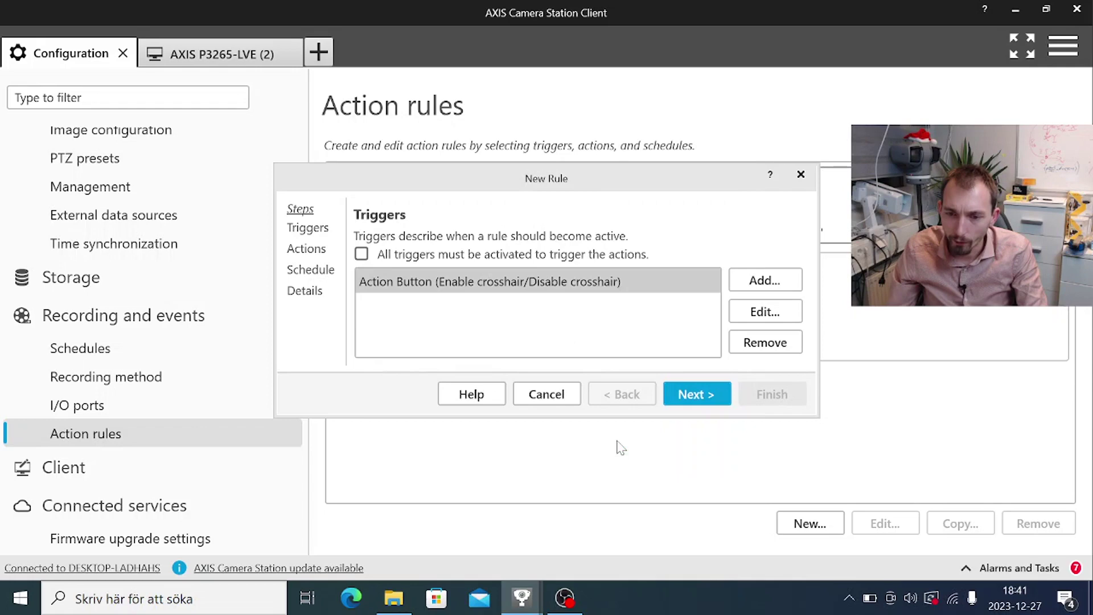
- Add a Send HTTP Notification action with URL ending in api-cross-disable
click(705, 394)
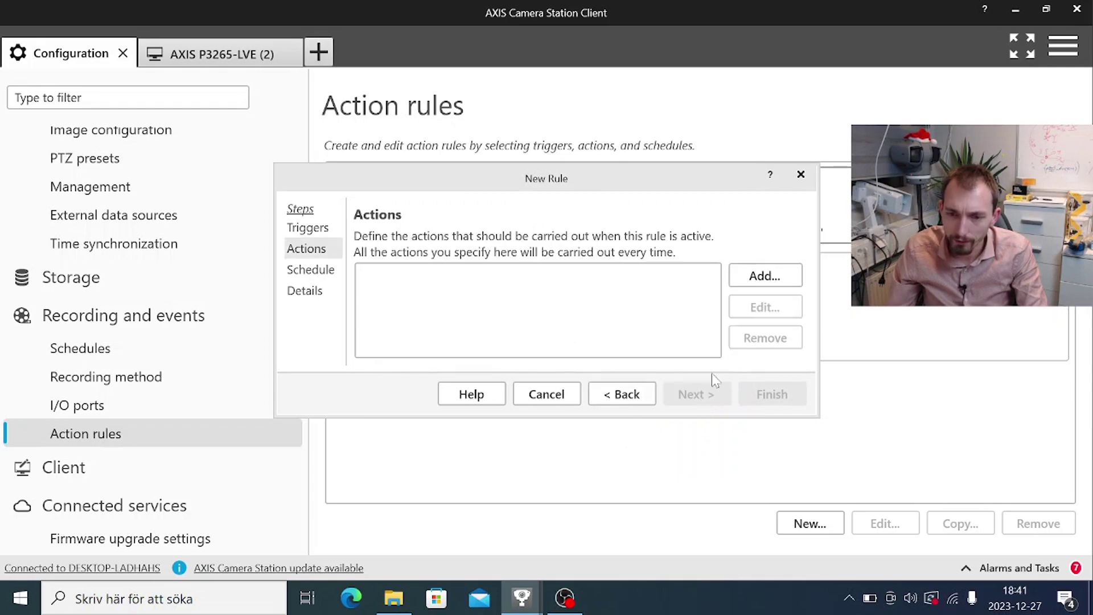
click(775, 276)
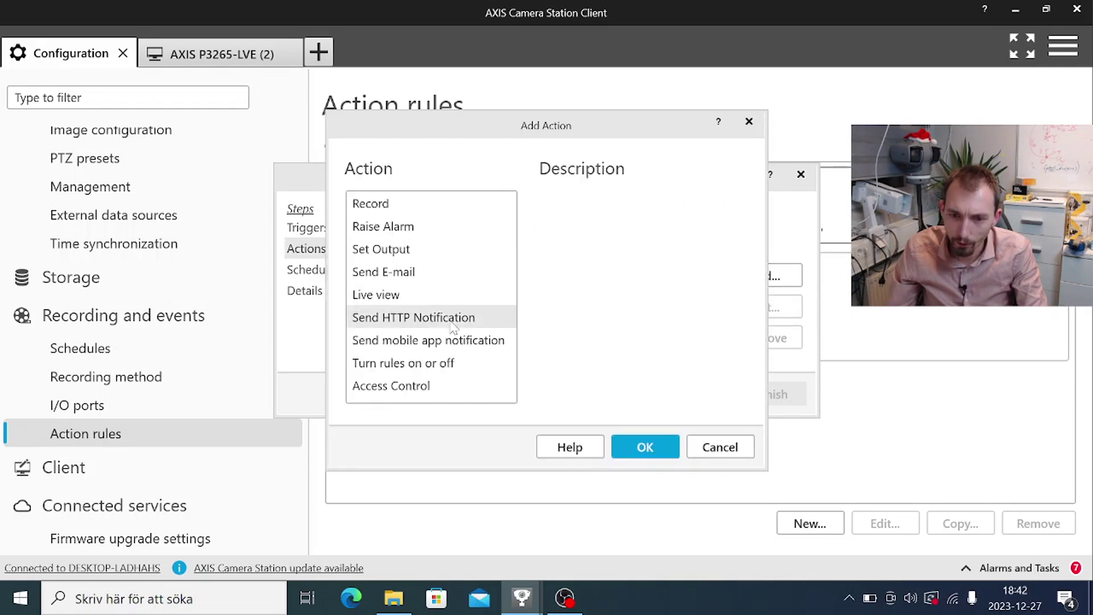
click(435, 317)
click(649, 443)
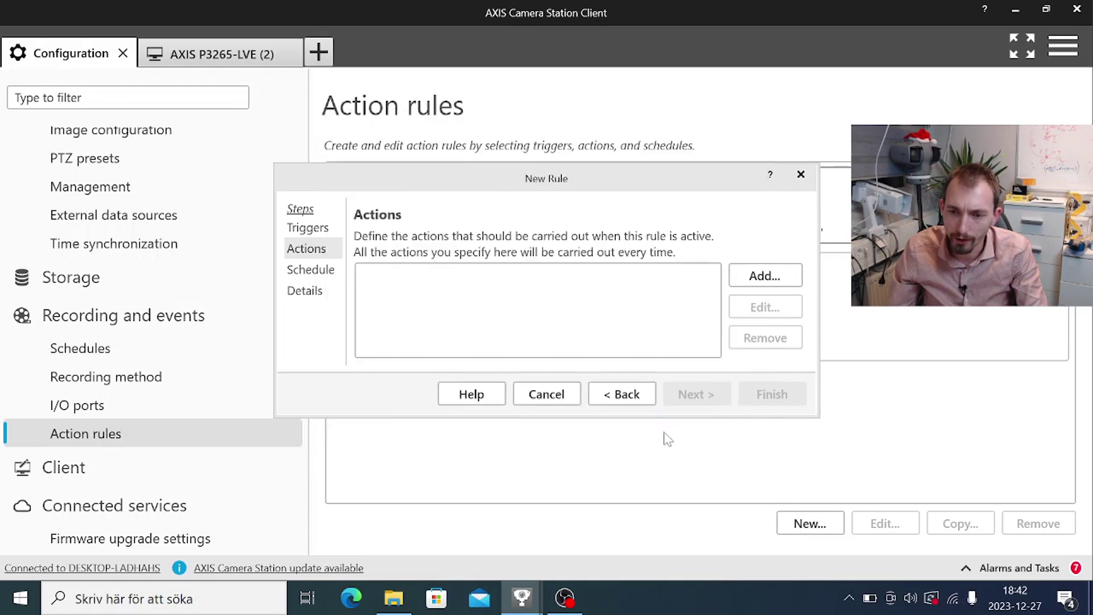
text(https://192.168.0.195/local/crosshair/api-cross-enable)
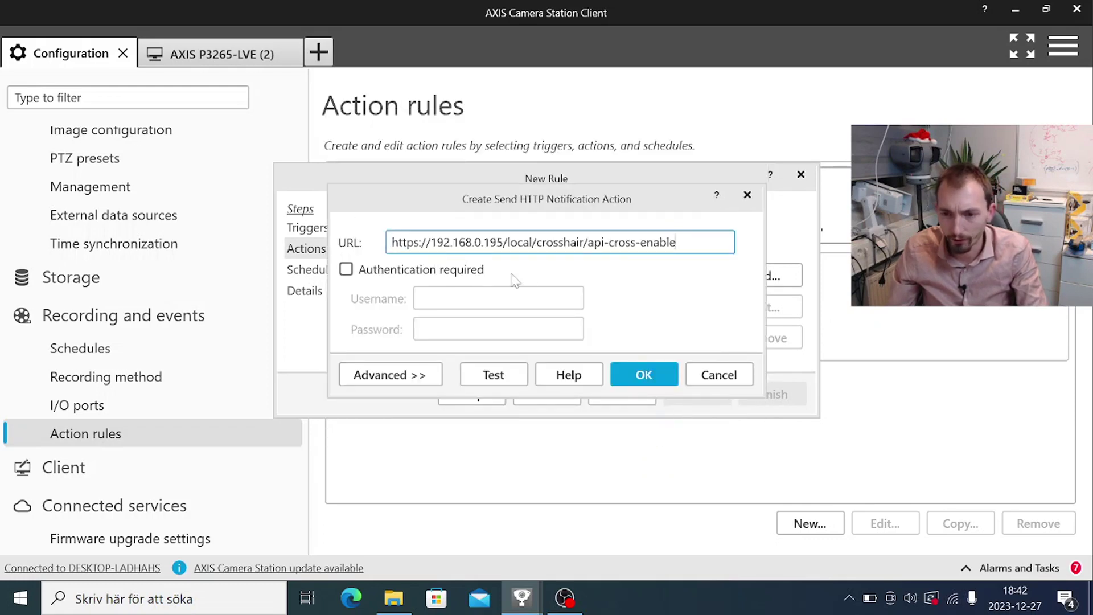
key(ctrl+shift+Left)
text(dis)
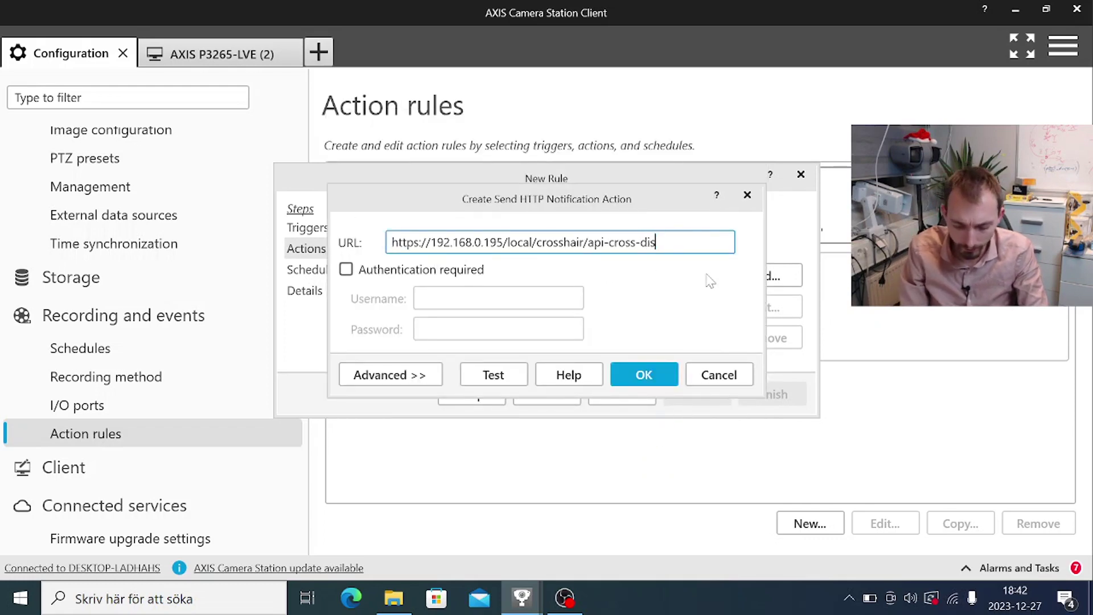
text(able)
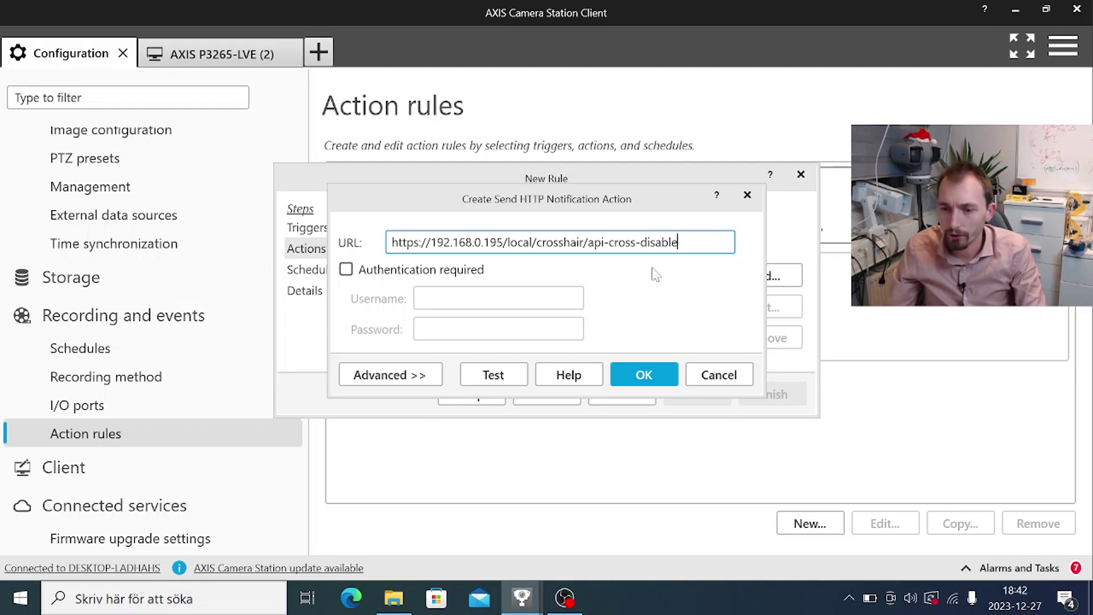
- Require authentication with the camera username and password, test successfully, and confirm the action
click(345, 269)
click(490, 297)
text(user)
key(Tab)
click(494, 375)
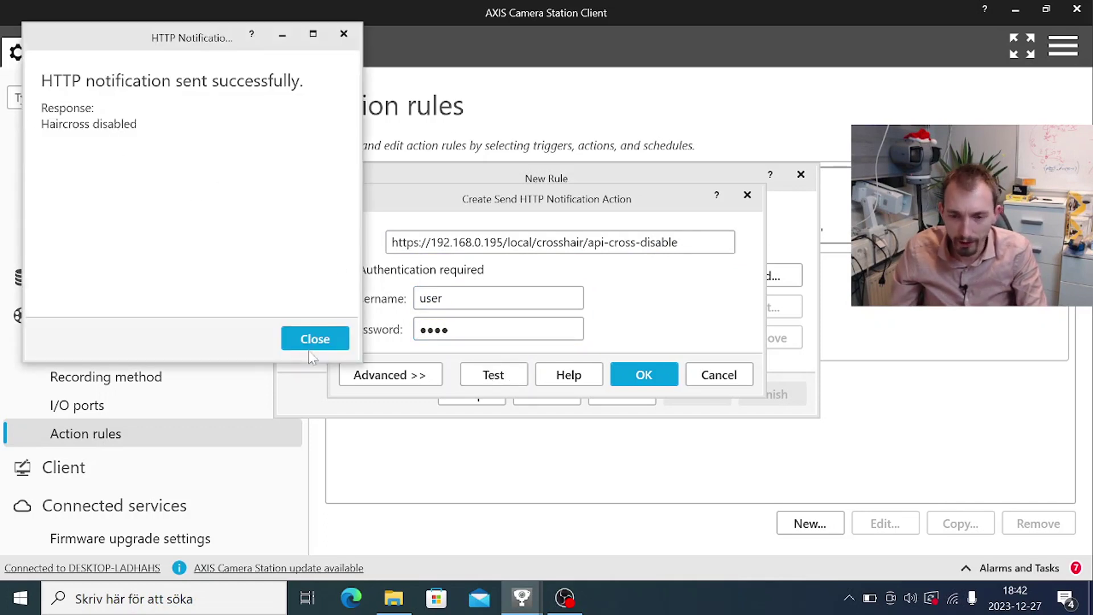
click(311, 348)
click(647, 373)
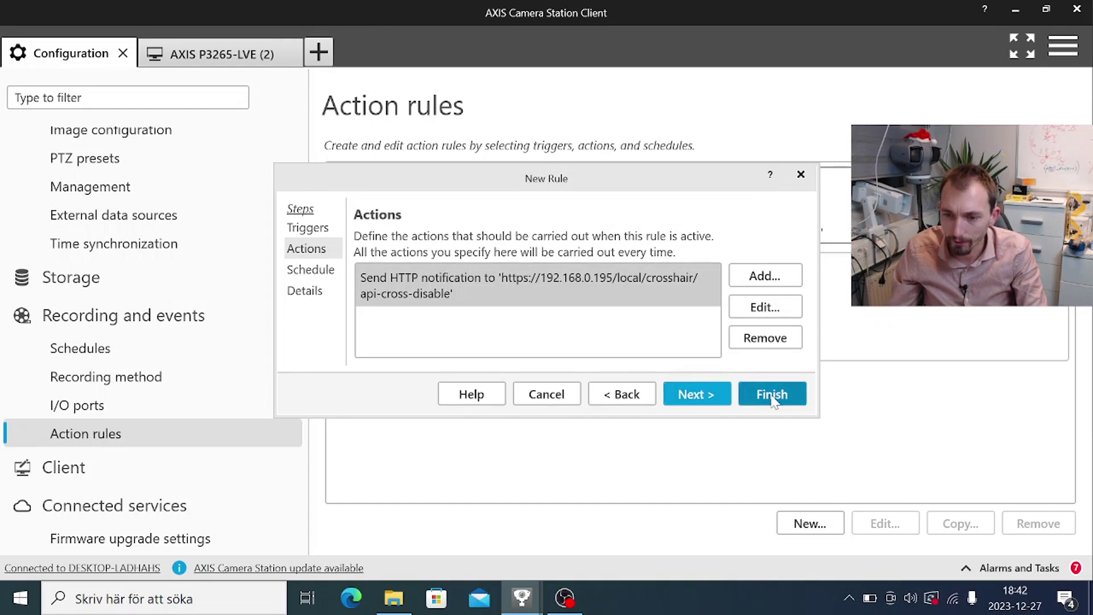
- Keep the default schedule, name the rule 'Disable crosshair Rule' and finish it
click(704, 394)
click(705, 385)
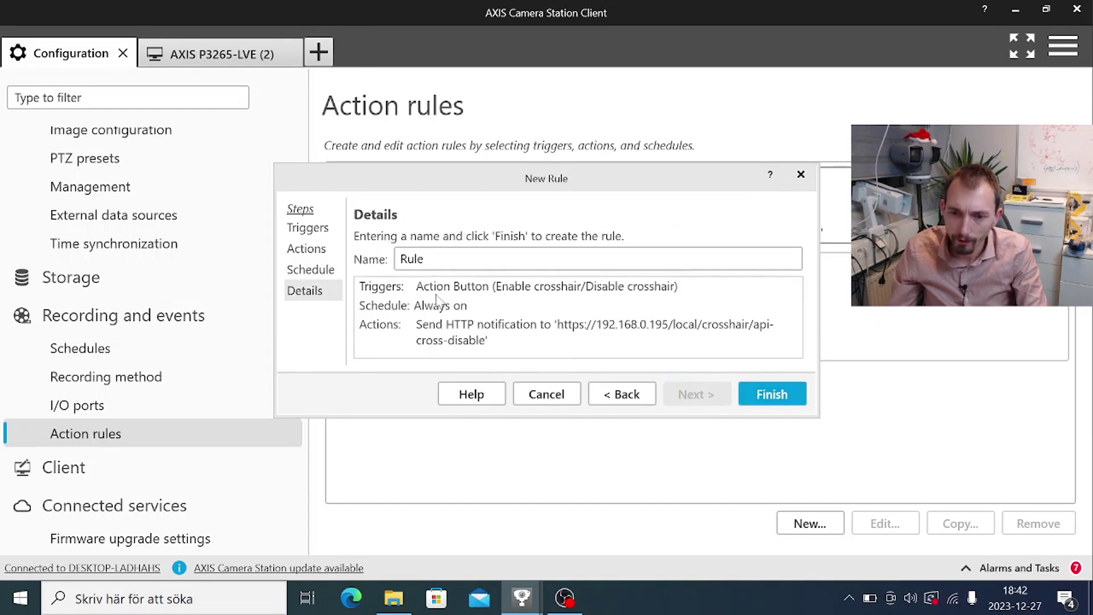
click(399, 259)
text(Disable )
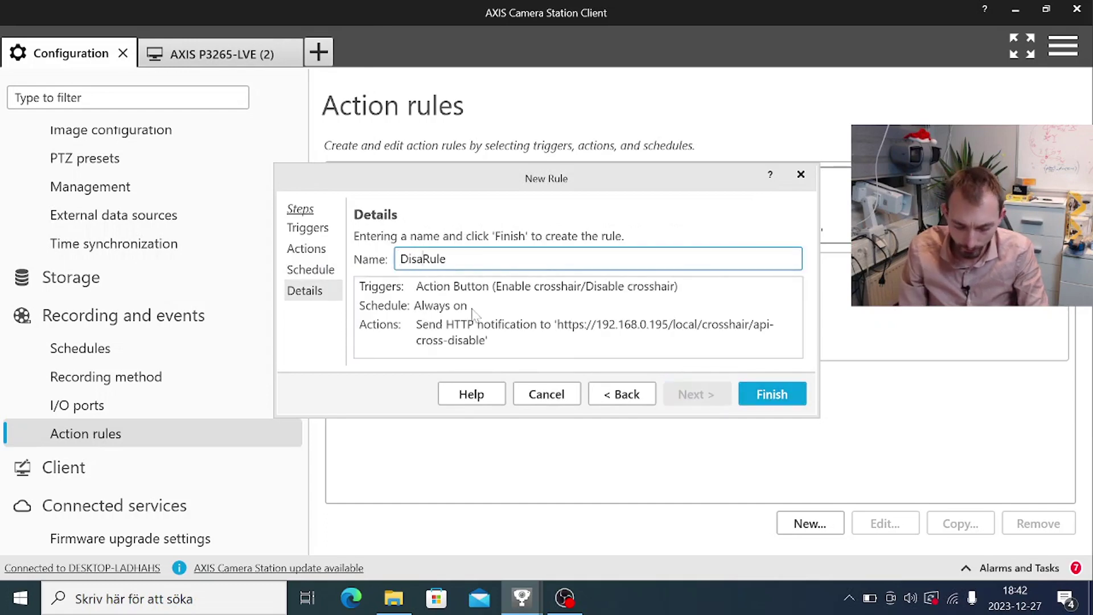
text(crosshair)
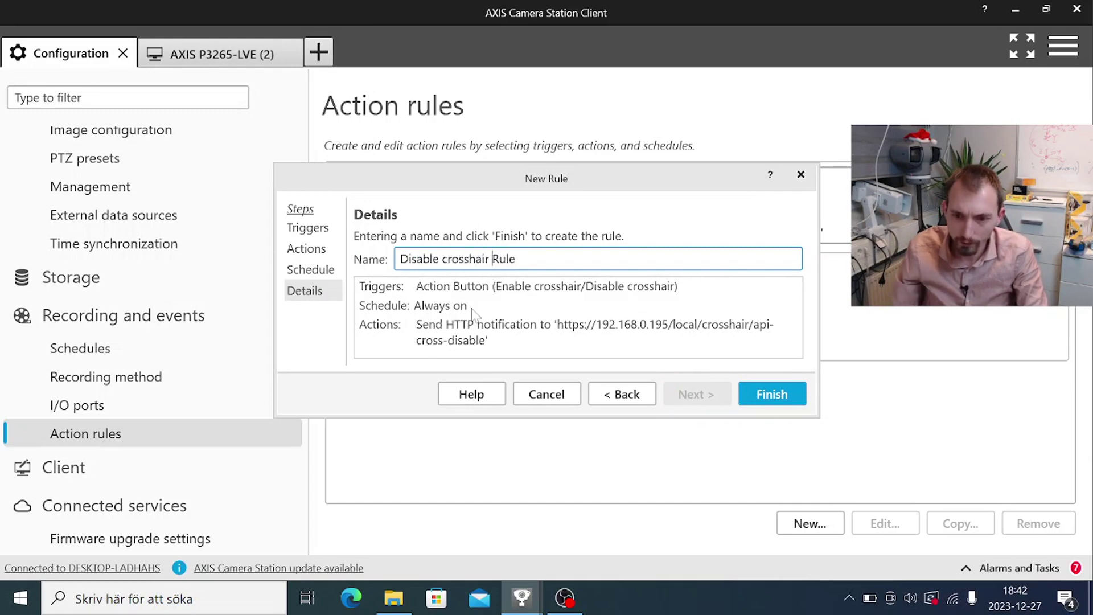
click(774, 394)
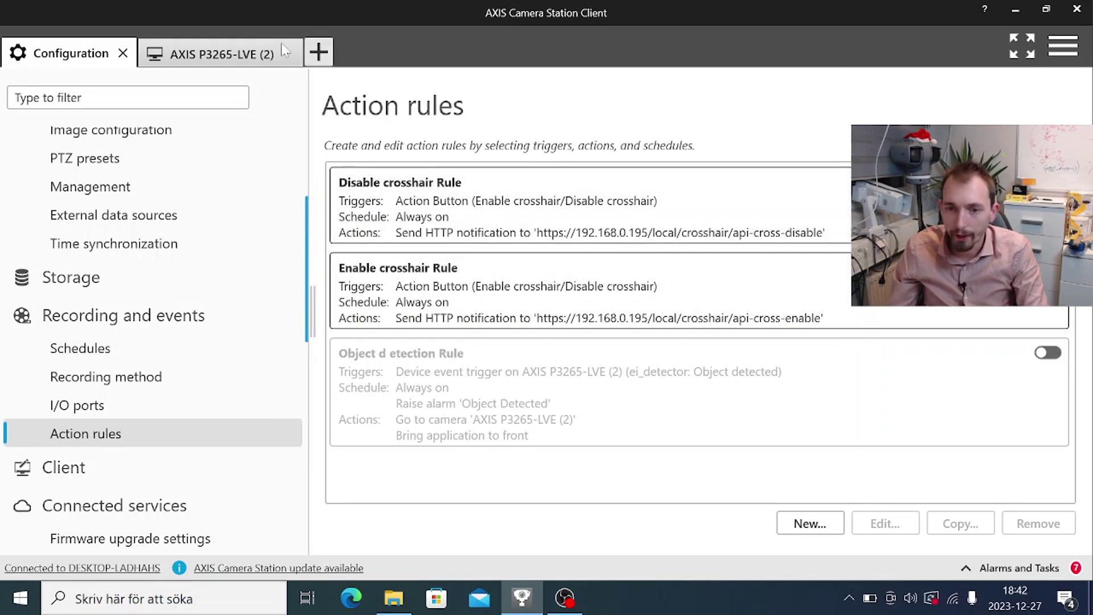
- In AXIS P3265-LVE (2)'s live view, show the red crosshair with Enable crosshair, then hide it
click(234, 61)
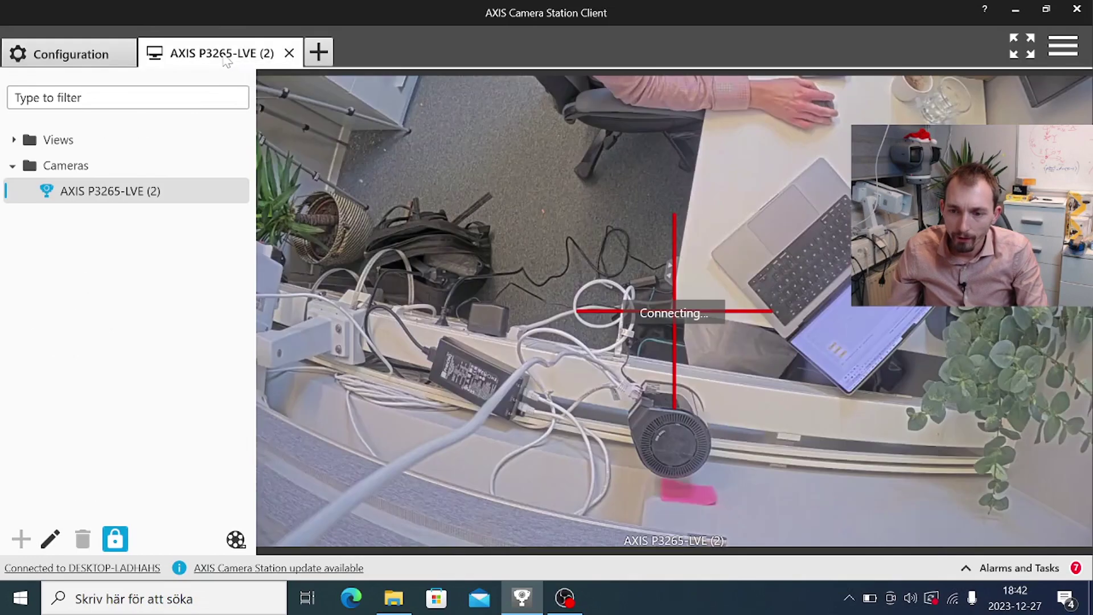
mouse_move(700, 293)
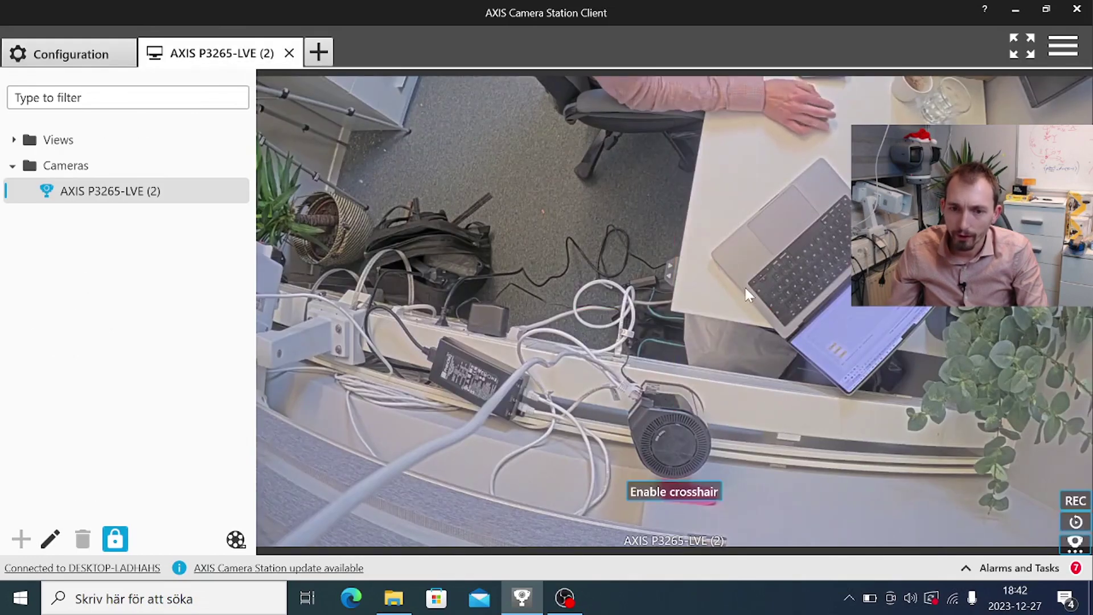
click(697, 499)
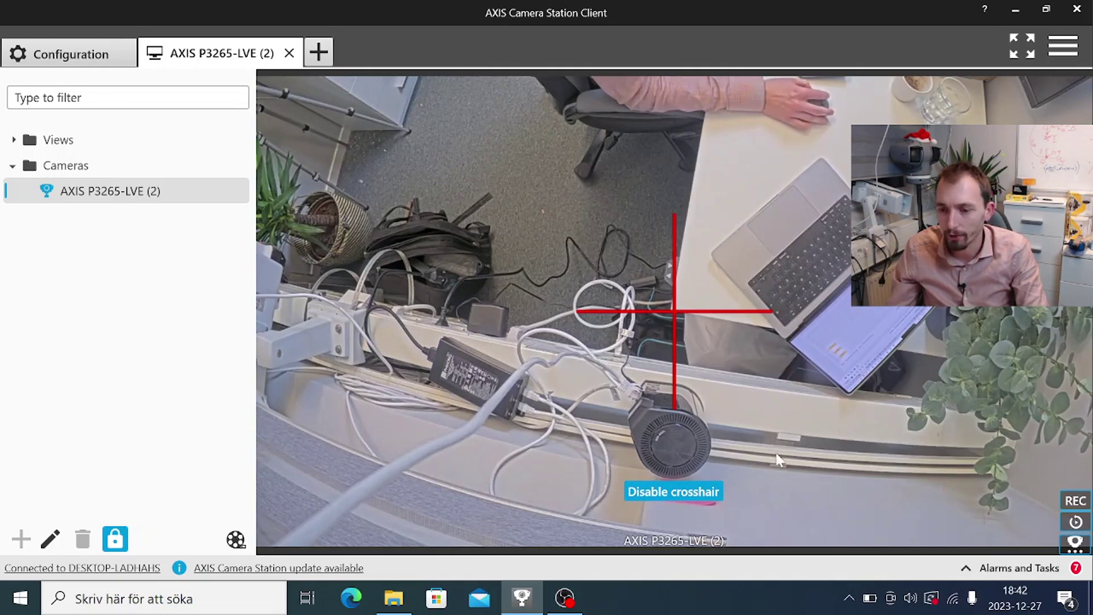
click(678, 491)
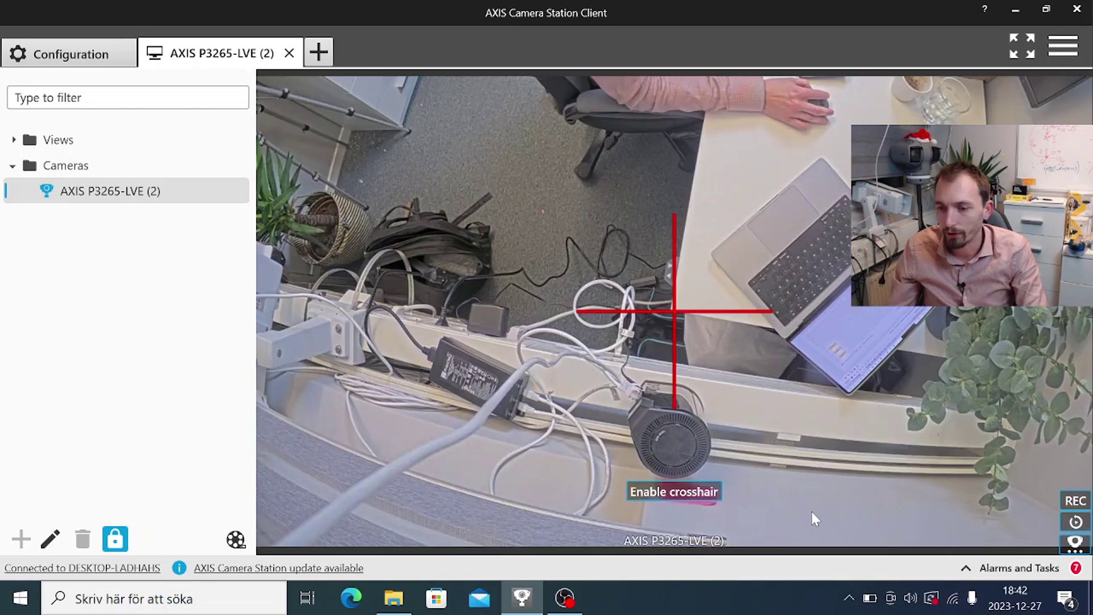